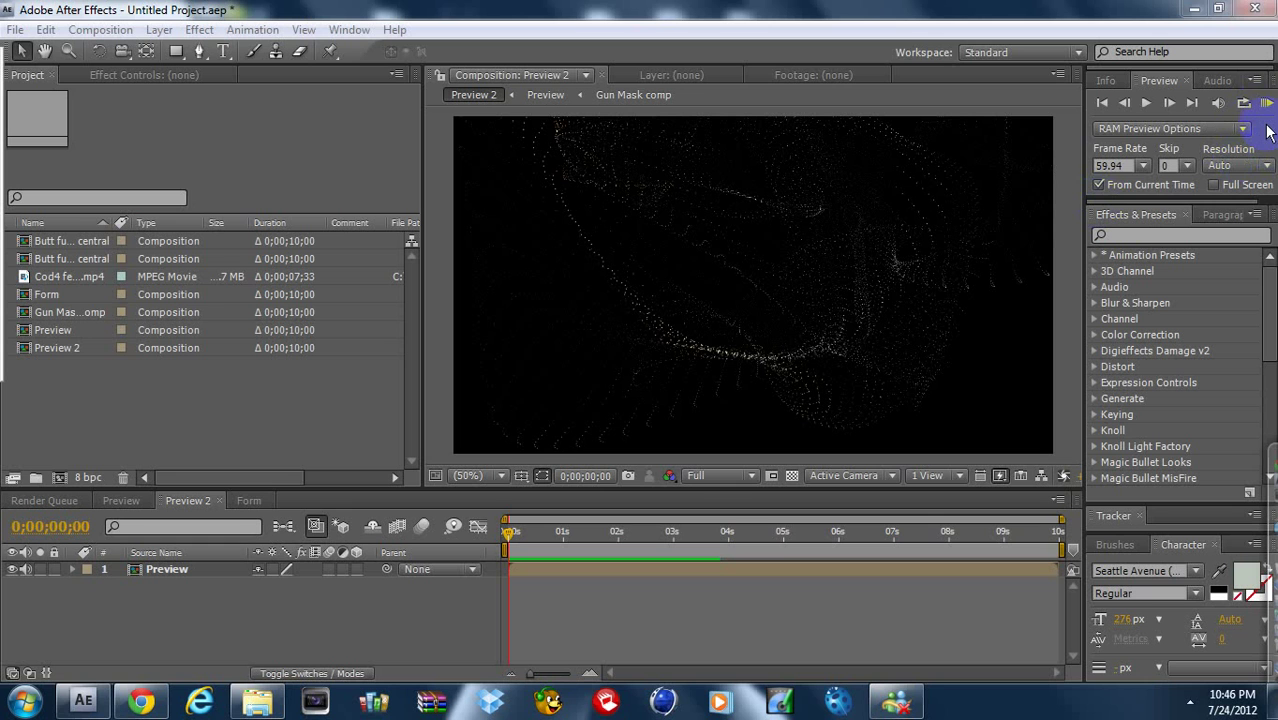
Preview the finished particle animation and scrub to a later frame.
left_click(1265, 106)
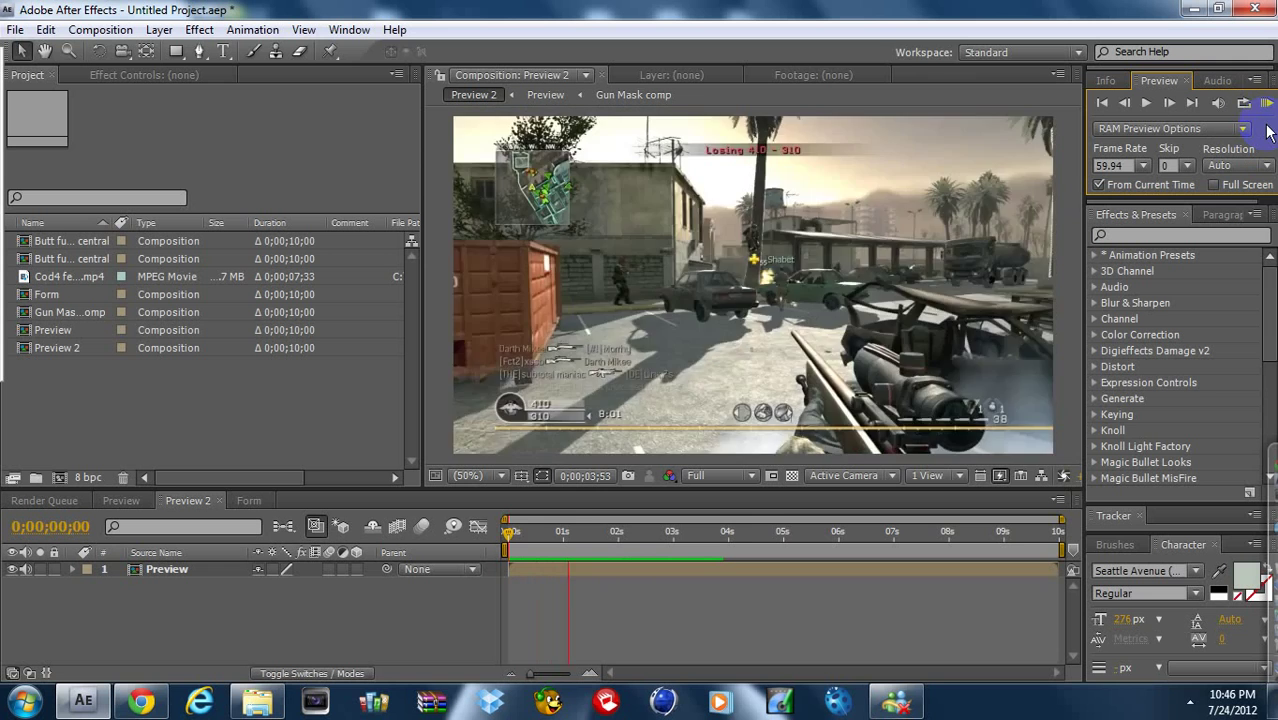
left_click(828, 350)
mouse_move(515, 531)
left_mouse_down()
mouse_move(580, 535)
mouse_move(495, 533)
left_mouse_up()
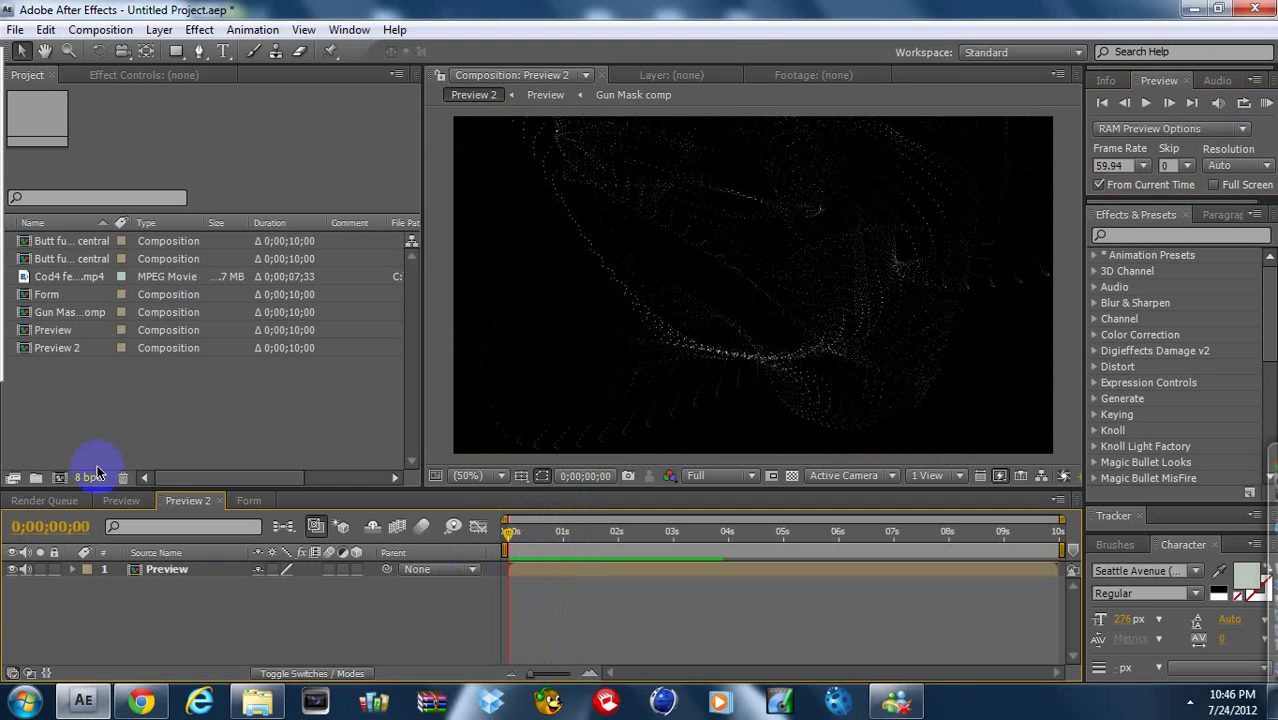
Create a 1280×720, 59.94 fps composition named Form.
left_click(60, 477)
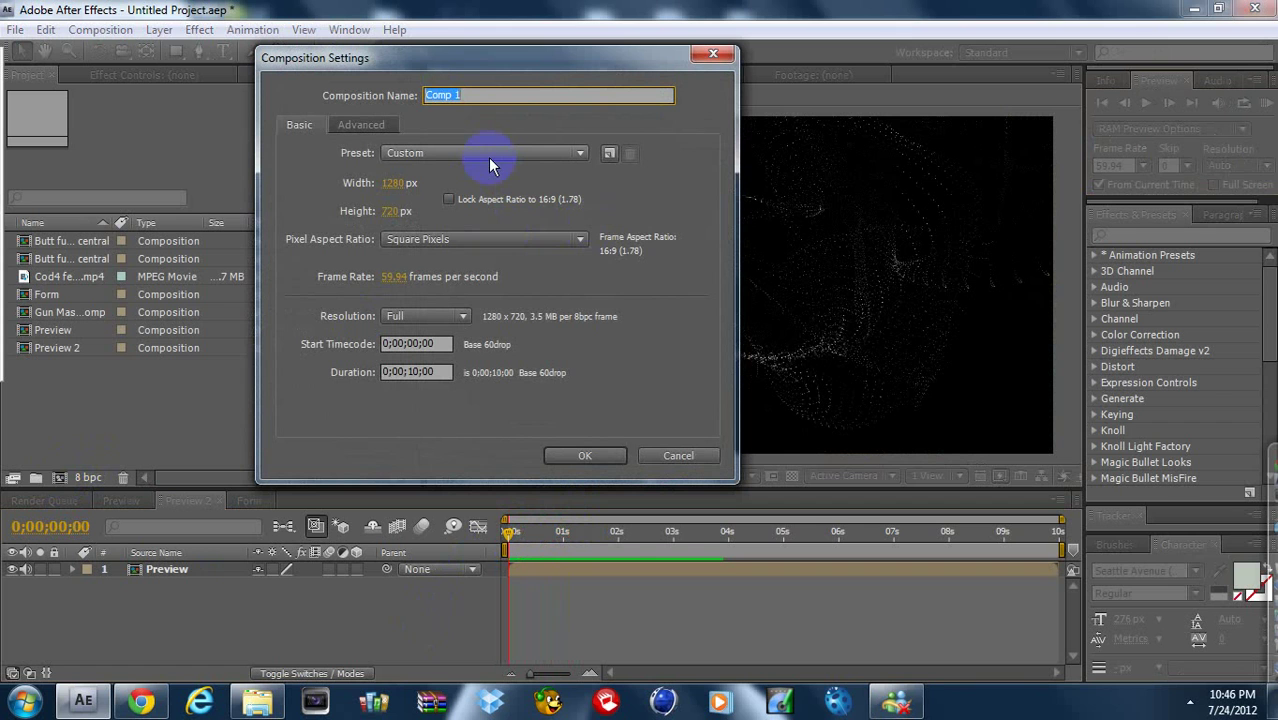
key("BackSpace")
type("Form")
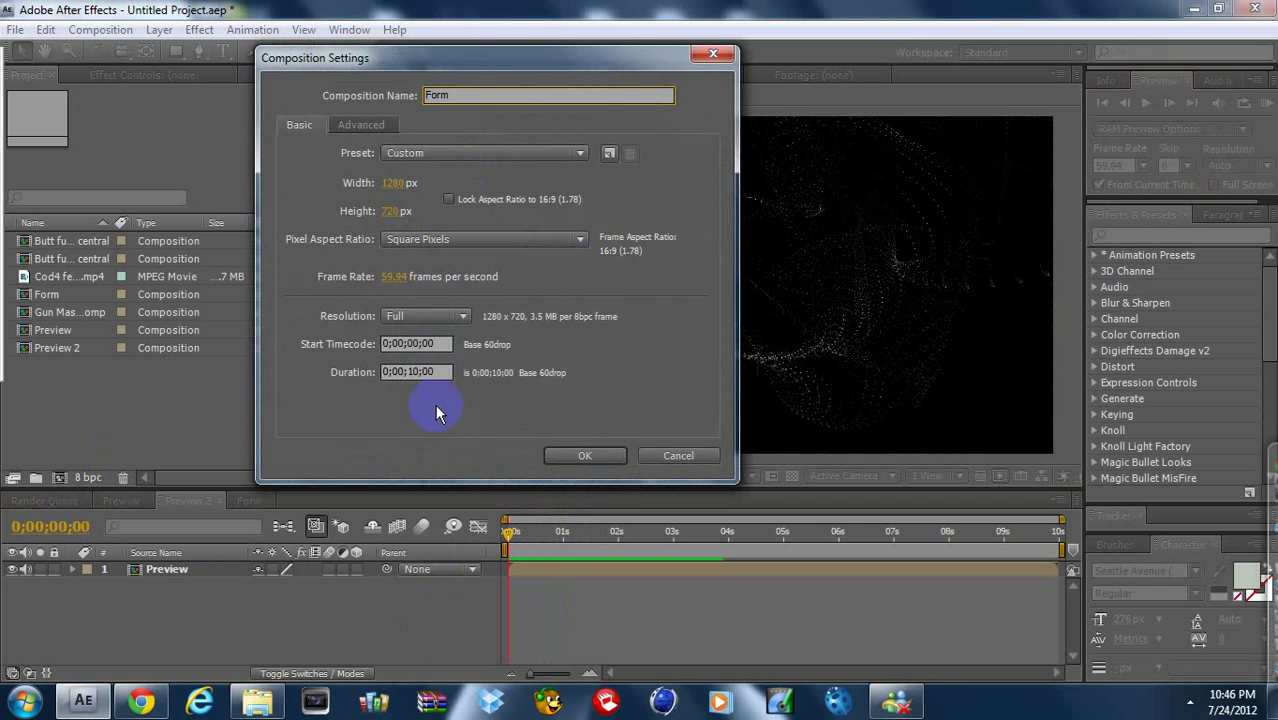
left_click(436, 412)
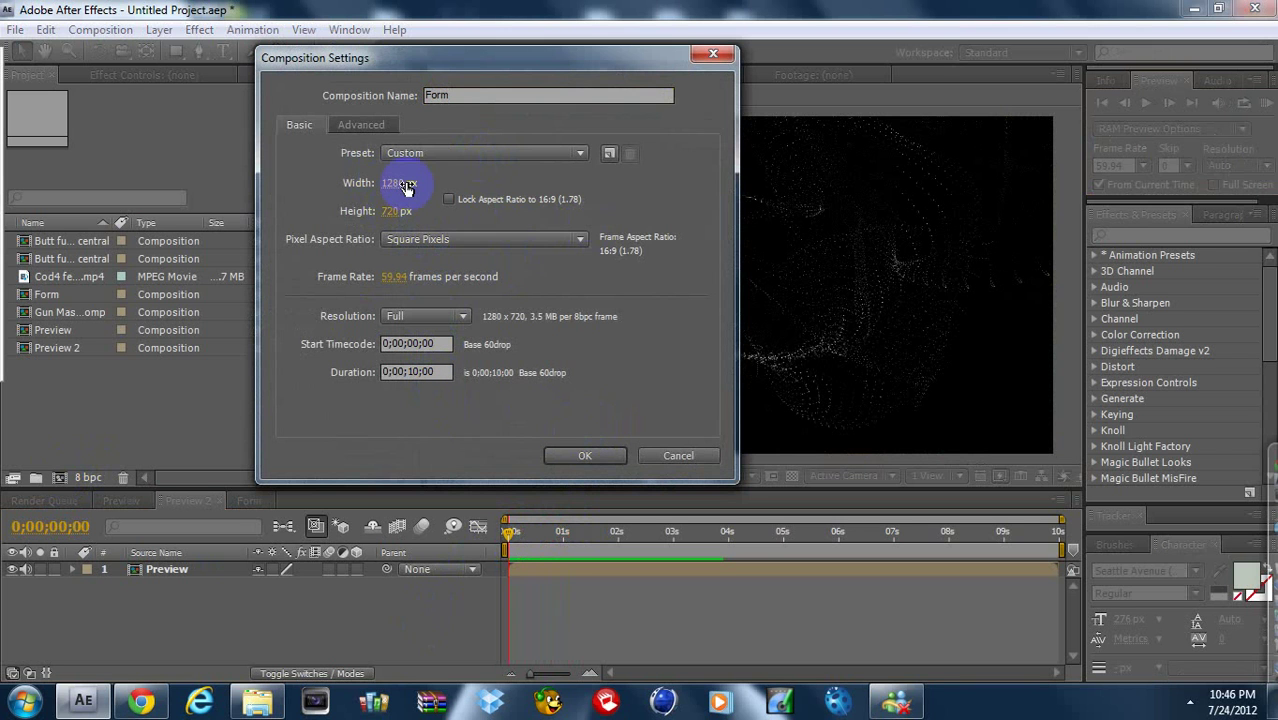
left_click(585, 458)
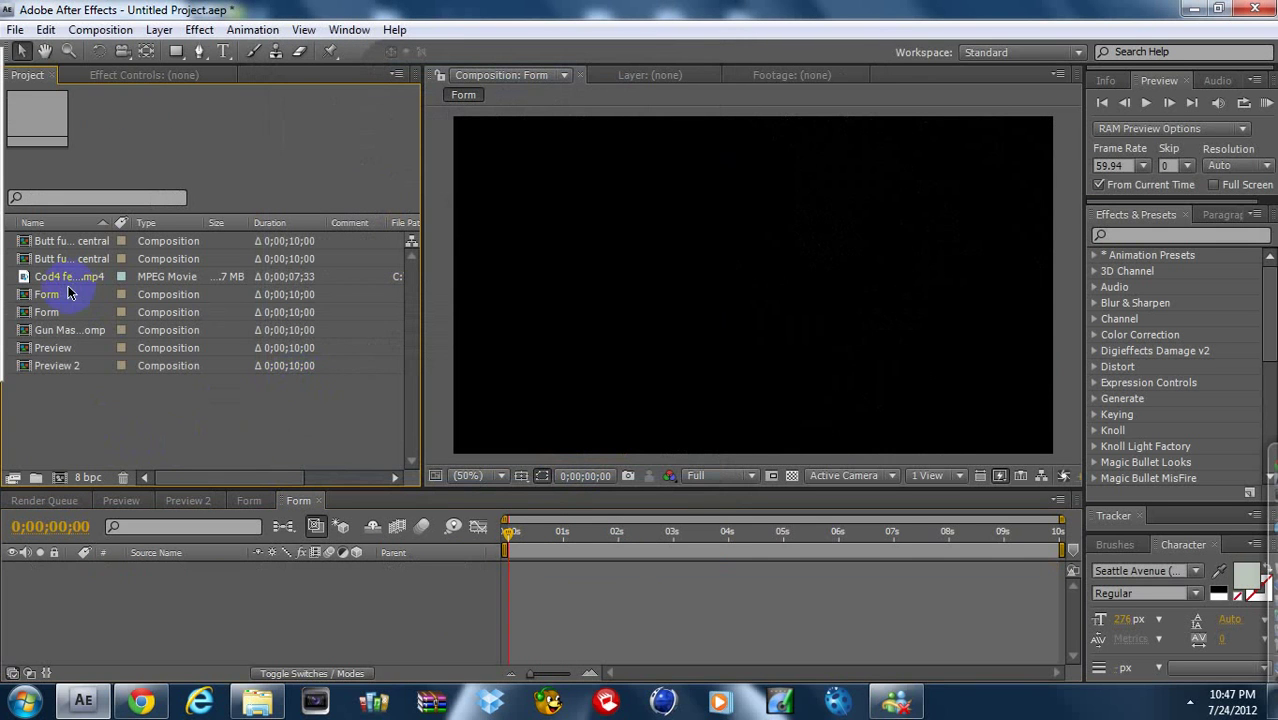
Add Cod4 feed v3.mp4 to the Form timeline and select its layer.
left_click_drag(53, 297, 94, 590)
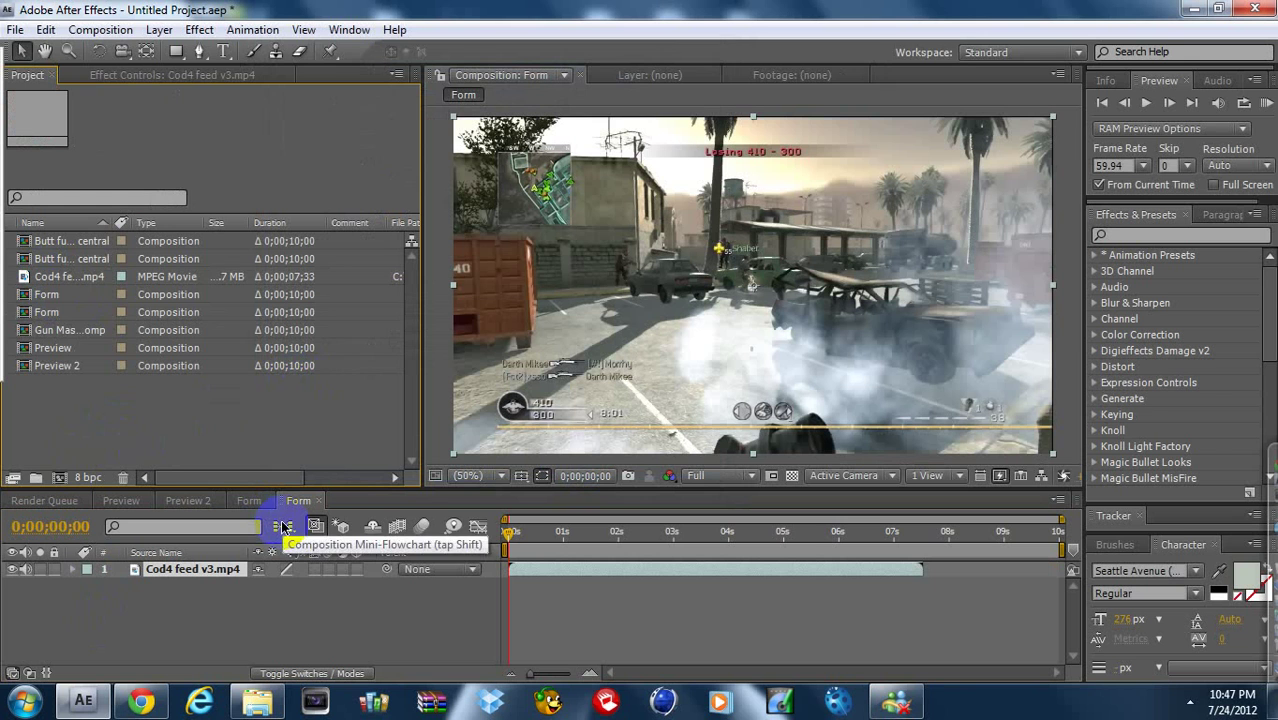
left_click(183, 590)
left_click(170, 578)
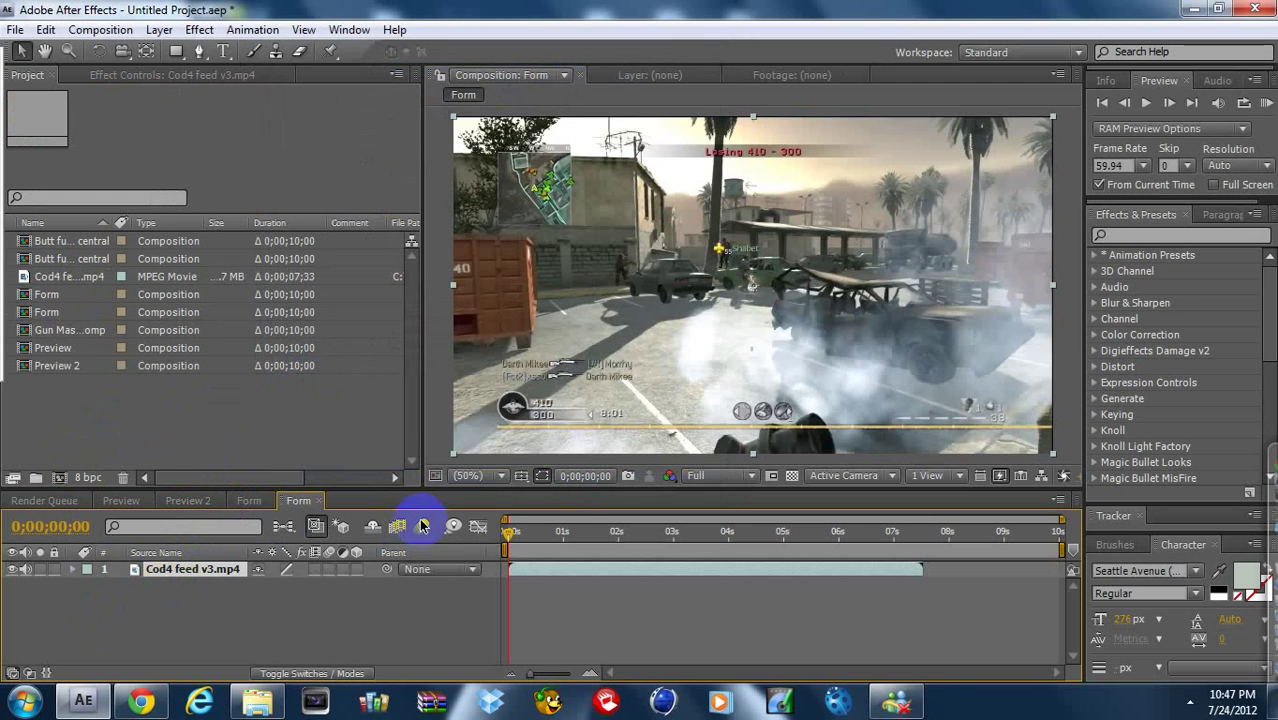
Split the clip at the playhead, delete the opening part, and slide the rest to 0s.
left_click_drag(507, 535, 543, 537)
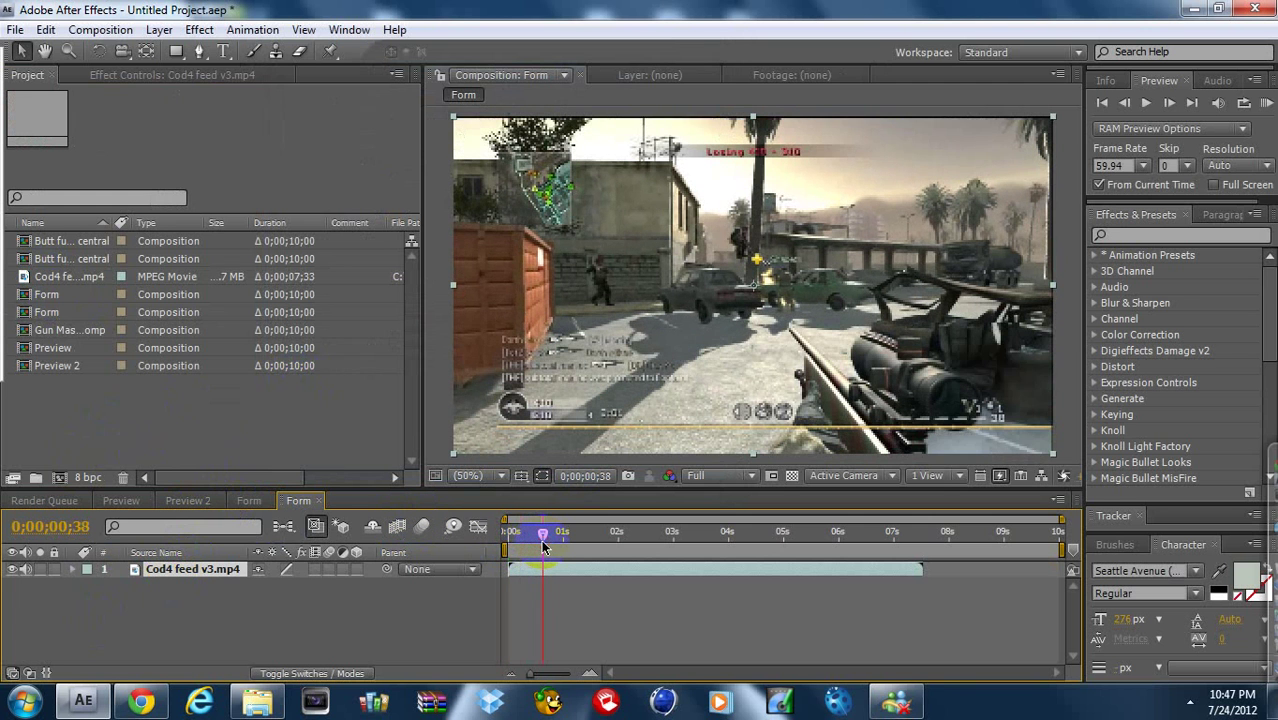
key("ctrl+shift+d")
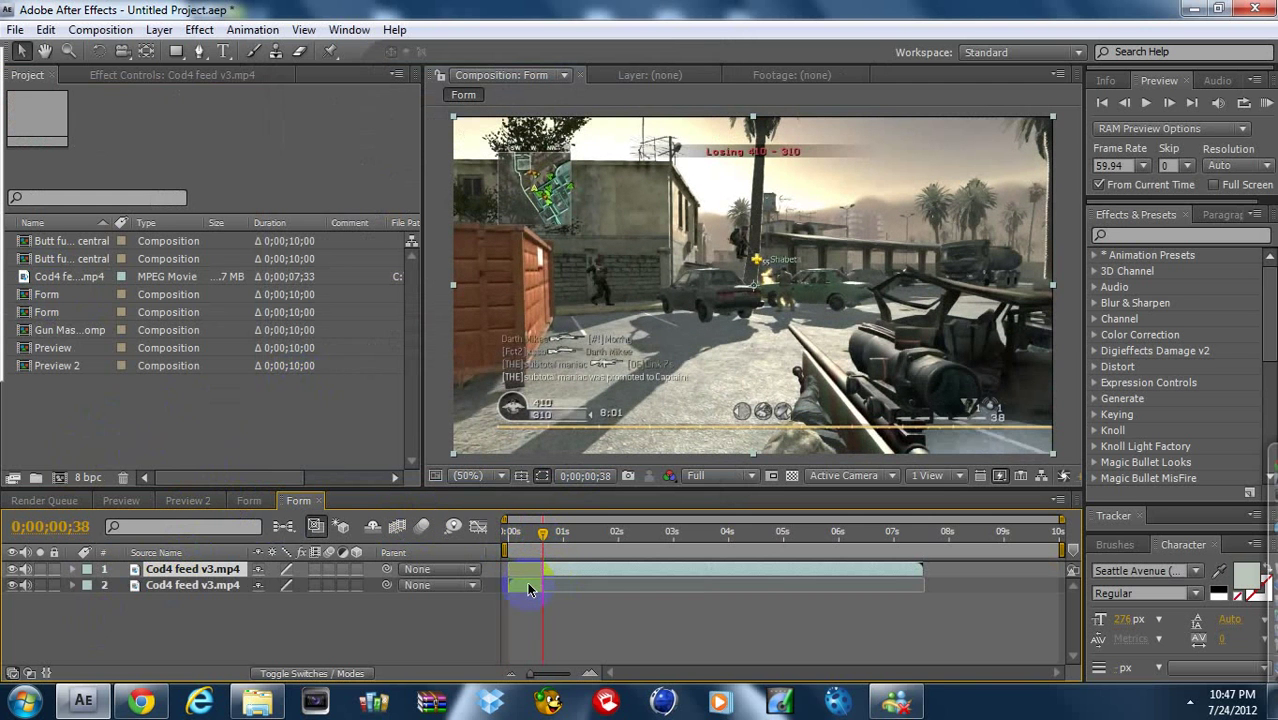
left_click(527, 585)
key("Delete")
left_click(497, 535)
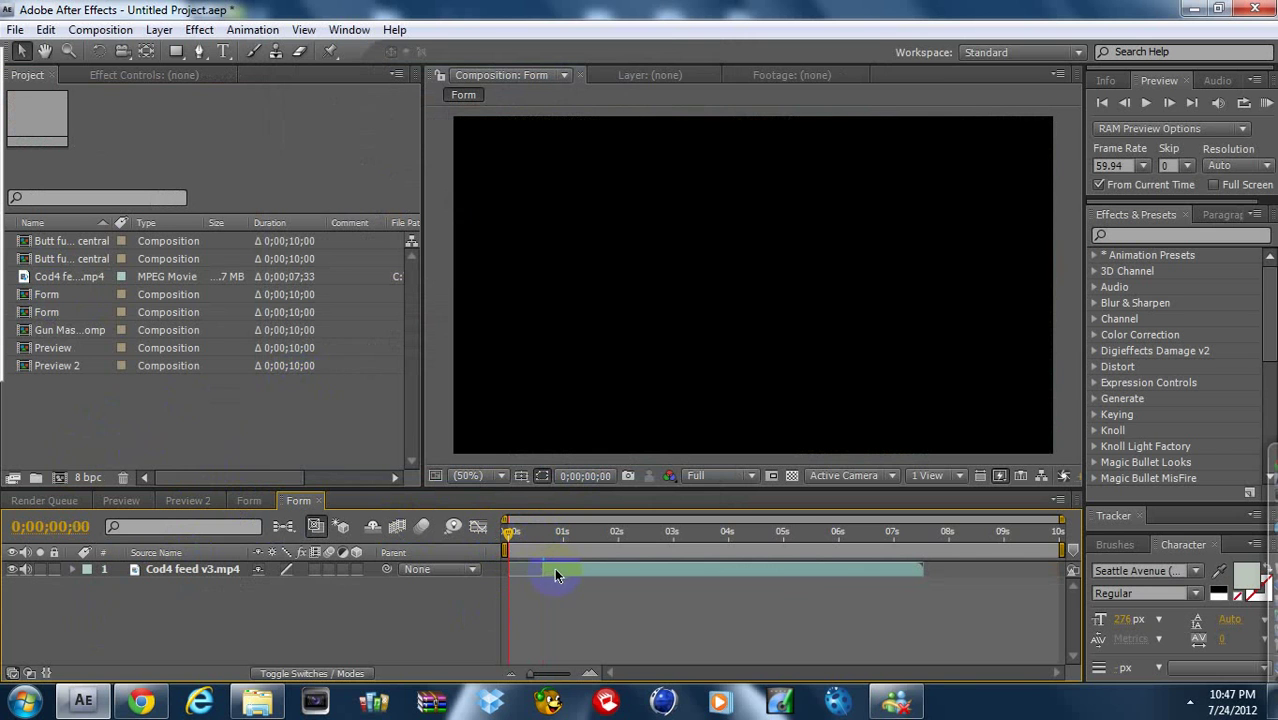
left_click_drag(557, 571, 521, 562)
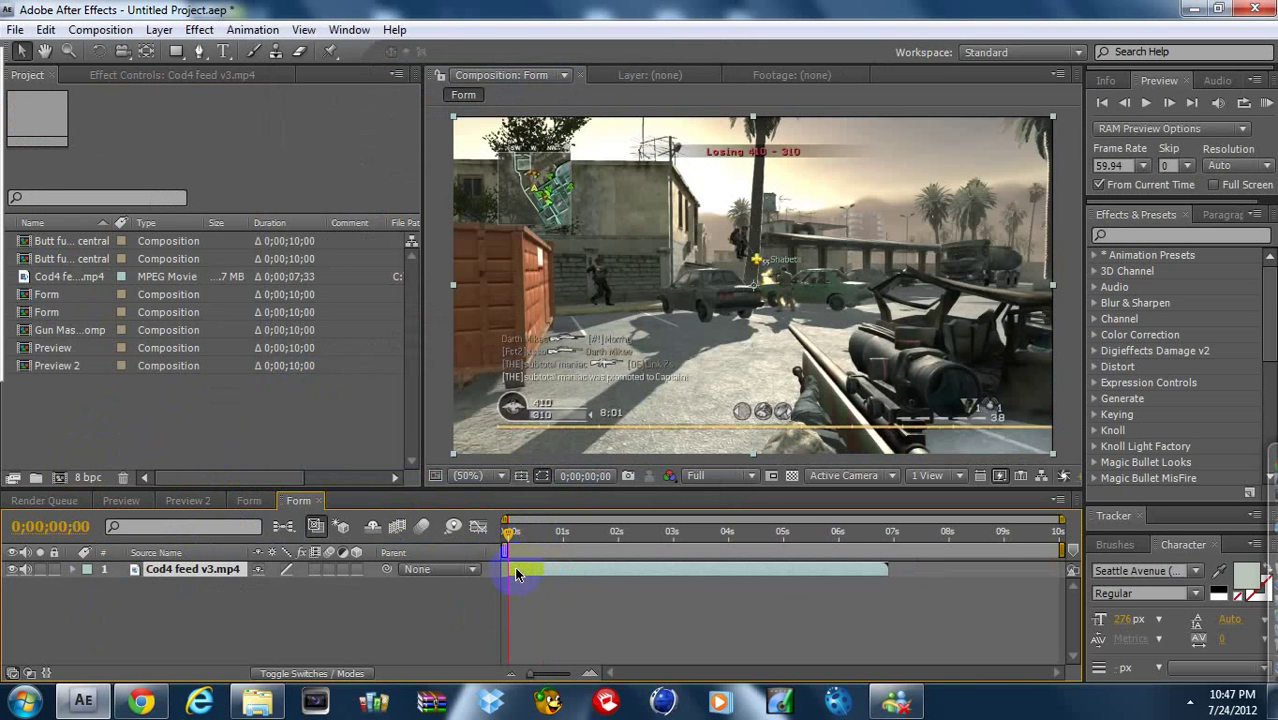
Duplicate the Cod4 feed layer and freeze the top copy on one frame.
key("ctrl+d")
right_click(515, 567)
mouse_move(604, 174)
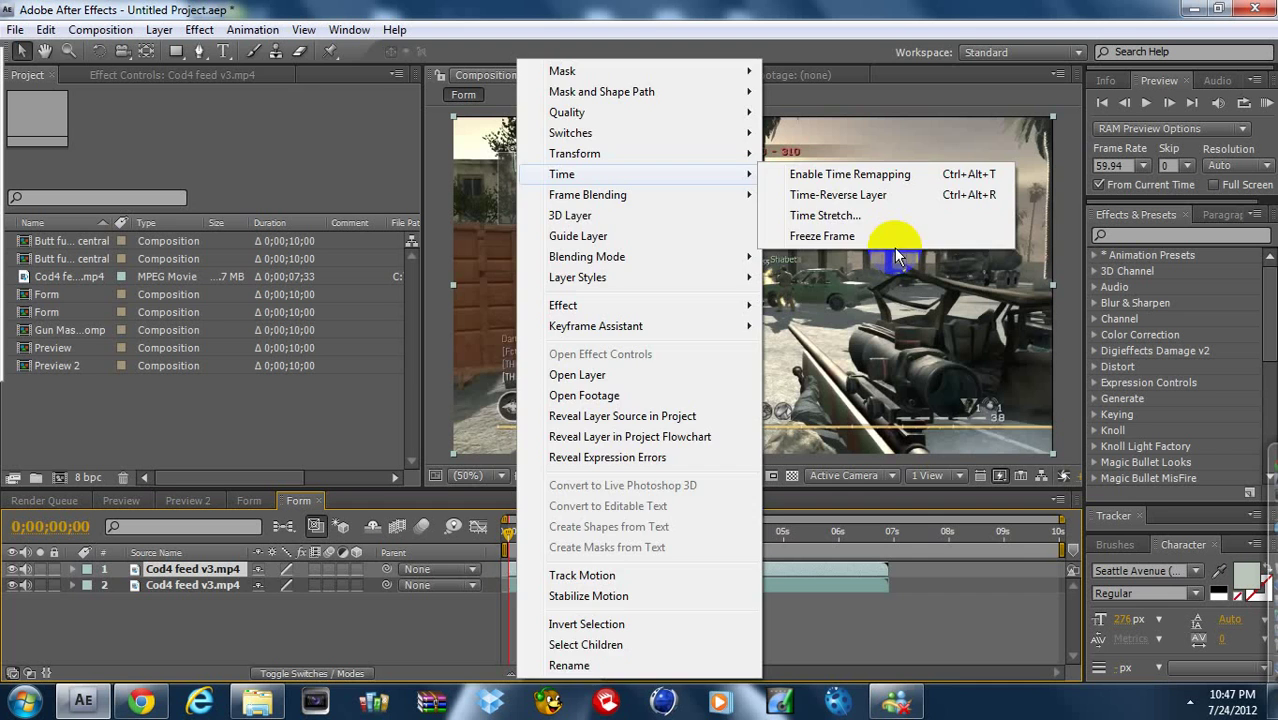
left_click(881, 238)
left_click(100, 571)
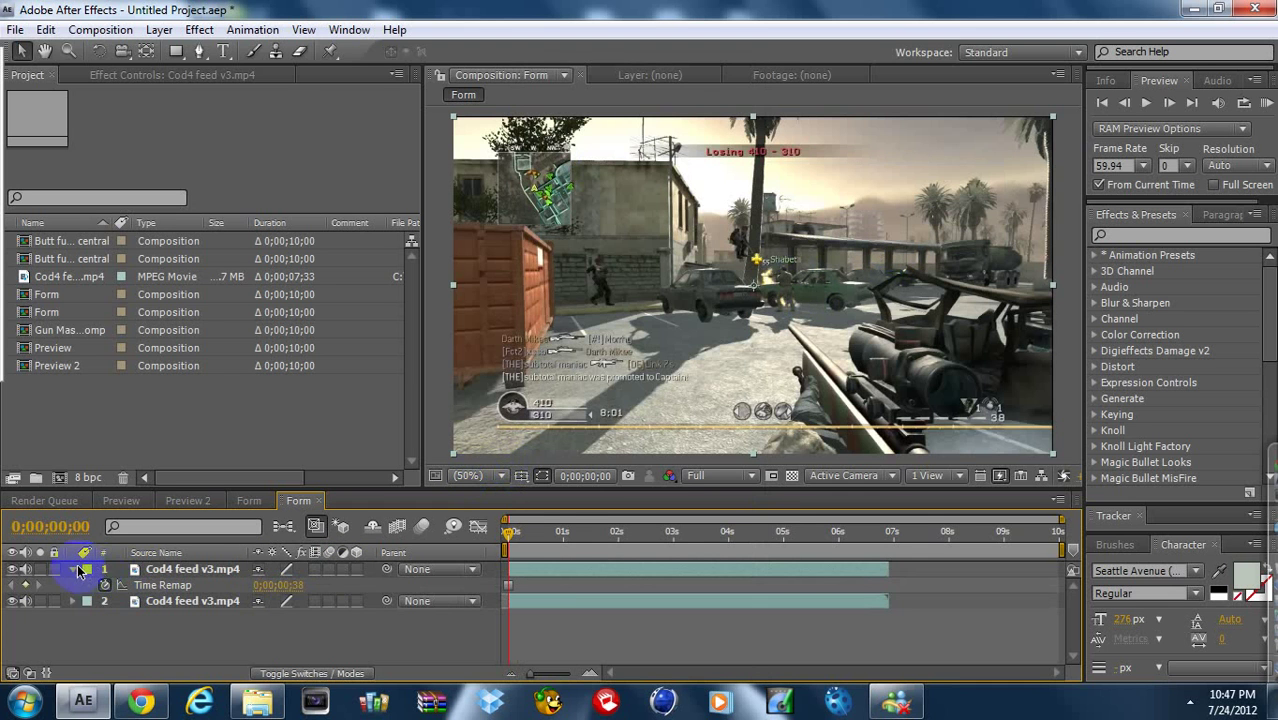
Set the lower Cod4 copy's opacity to 0%.
left_click(142, 587)
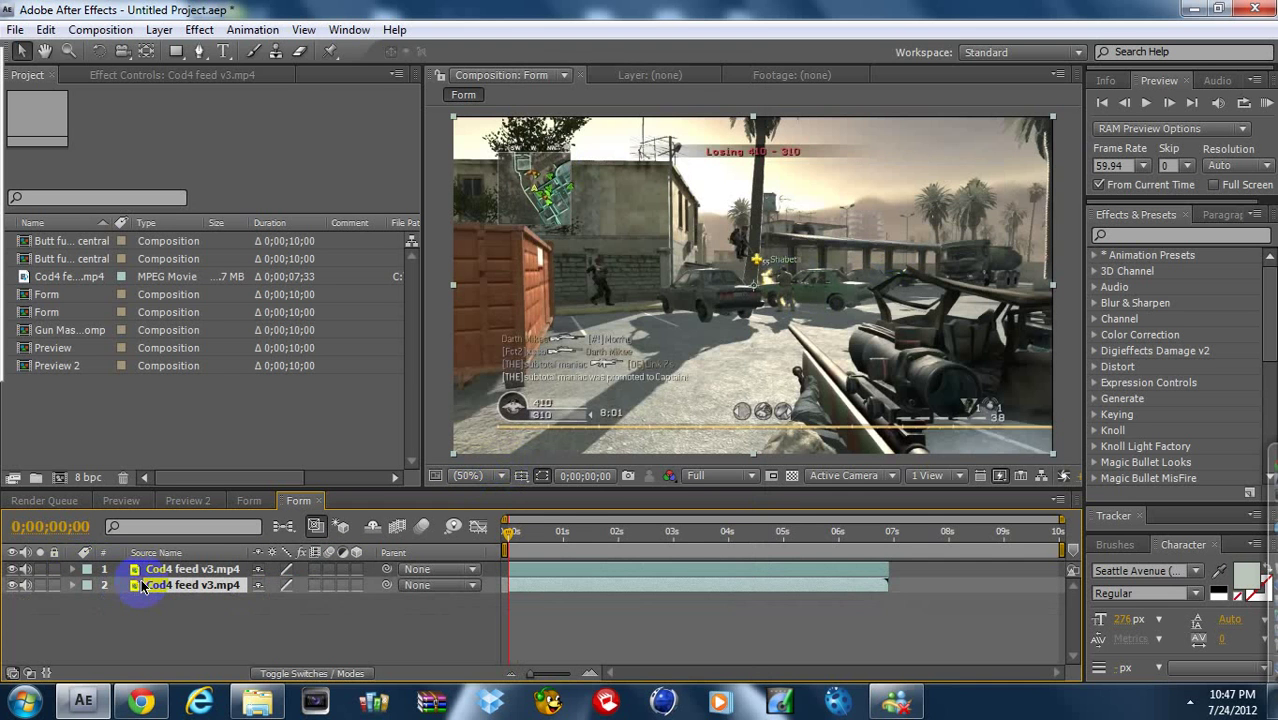
type("t")
type("0")
left_click(185, 641)
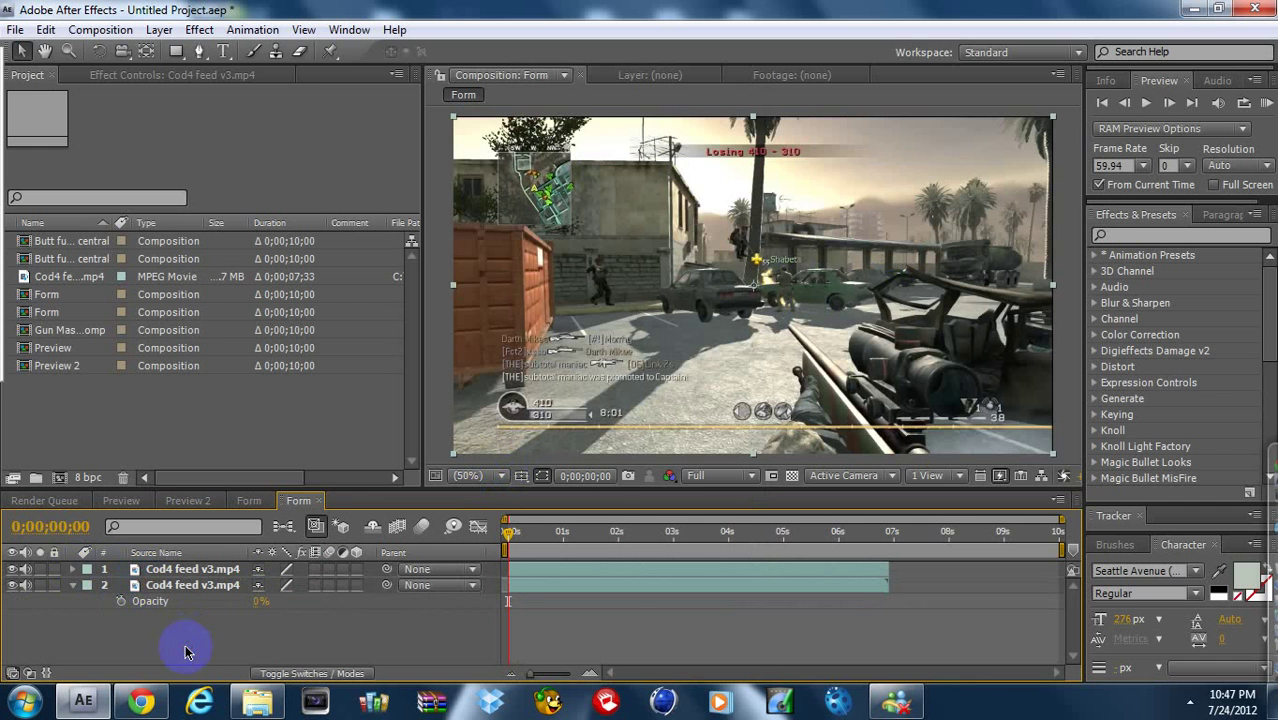
left_click(76, 588)
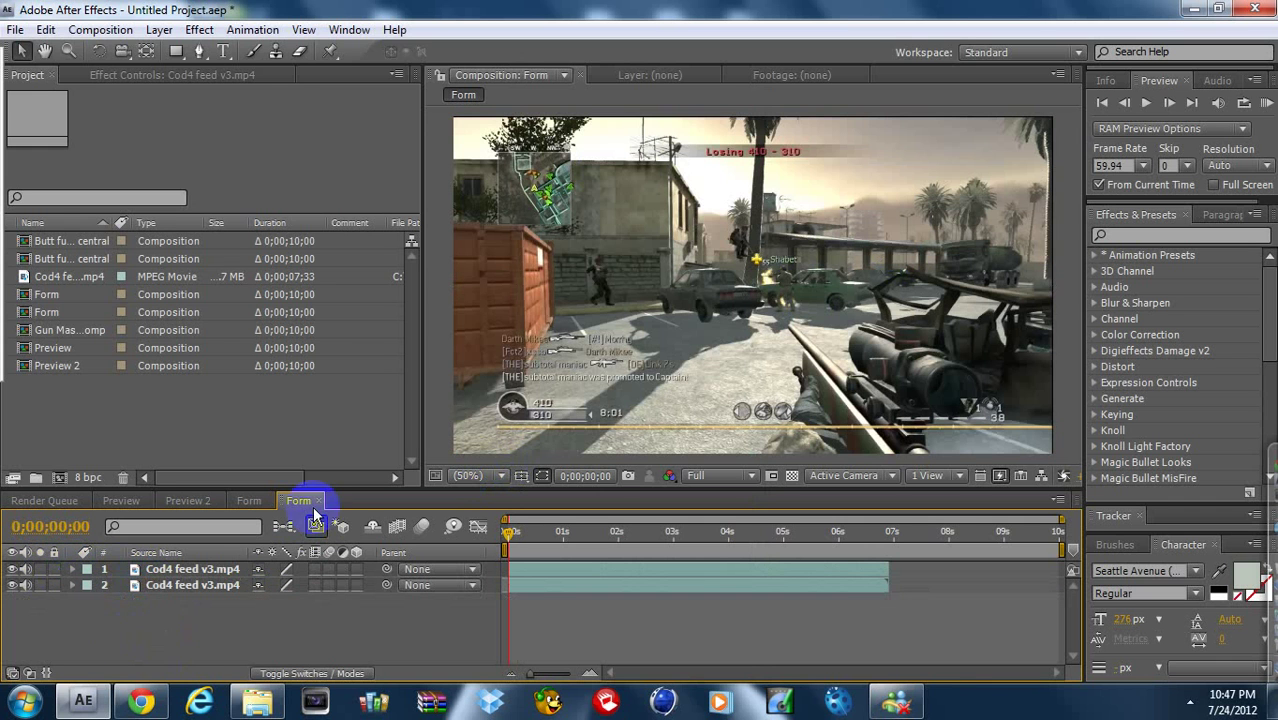
key("ctrl+a")
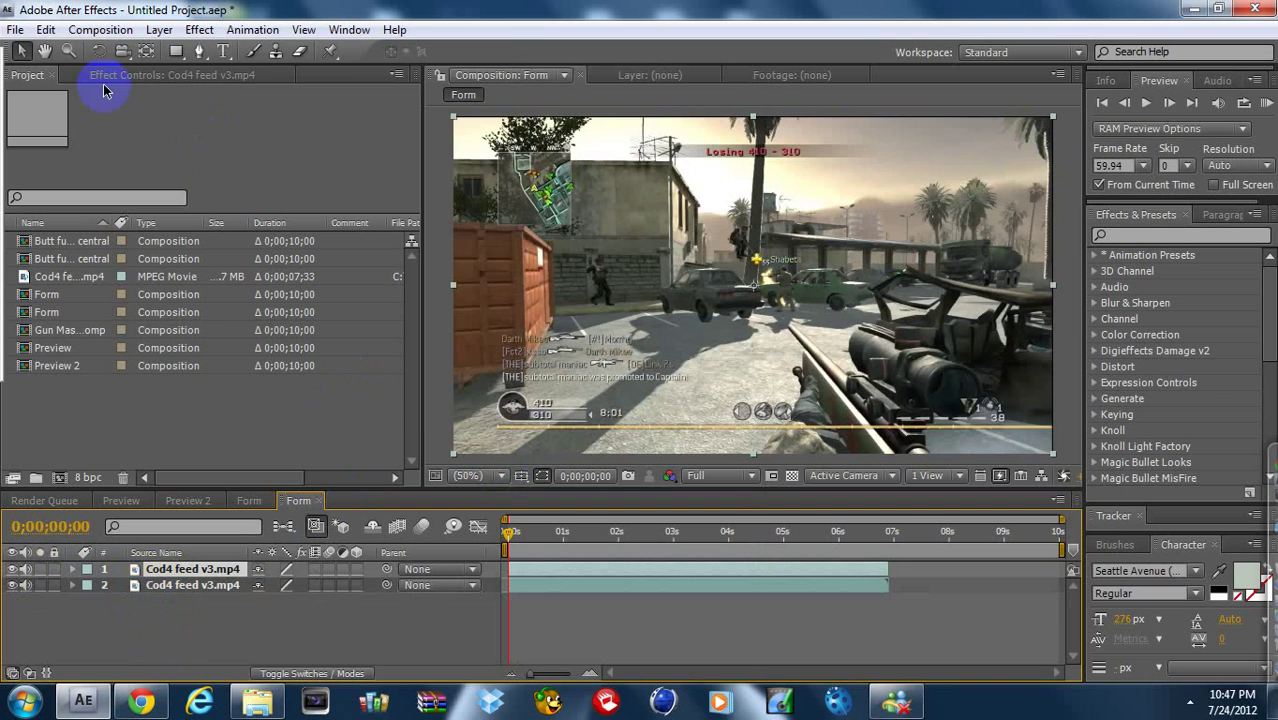
Zoom to 100% on the rifle and pen-mask up the hand and barrel to the rifle top.
left_click(69, 51)
left_click(820, 373)
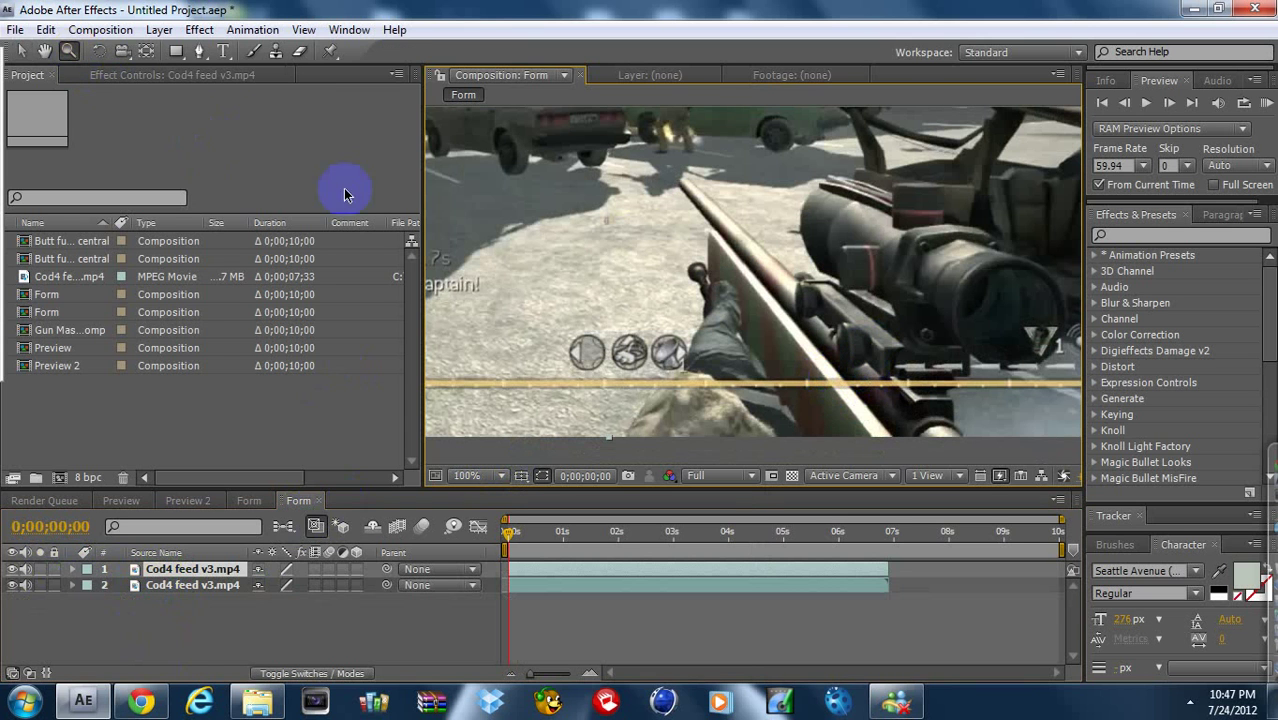
left_click(45, 51)
left_click_drag(609, 262, 479, 262)
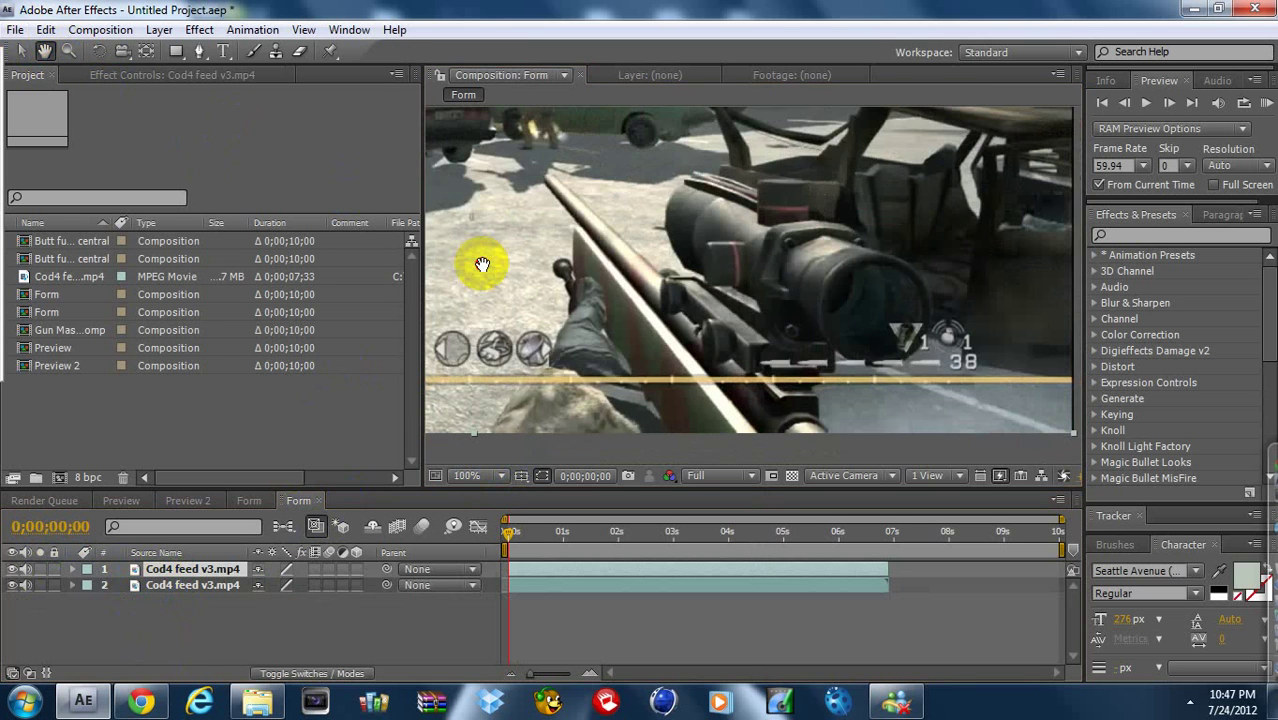
left_click(200, 51)
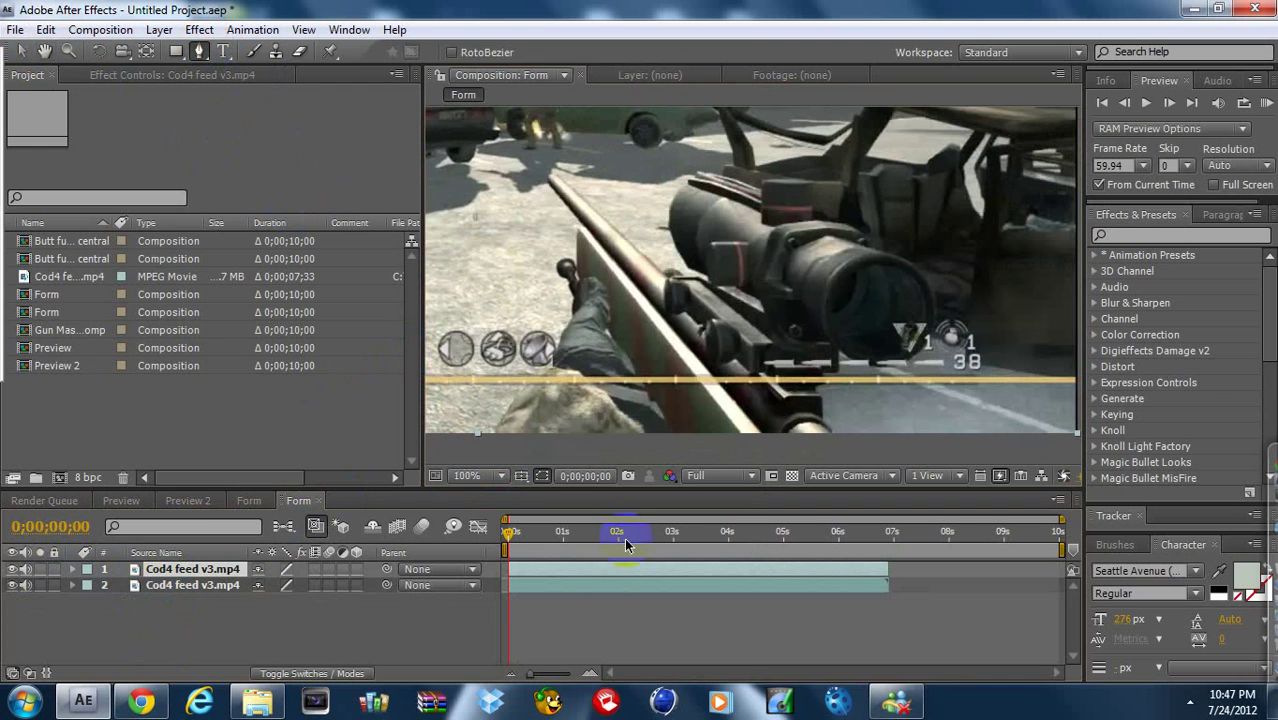
left_click(603, 573)
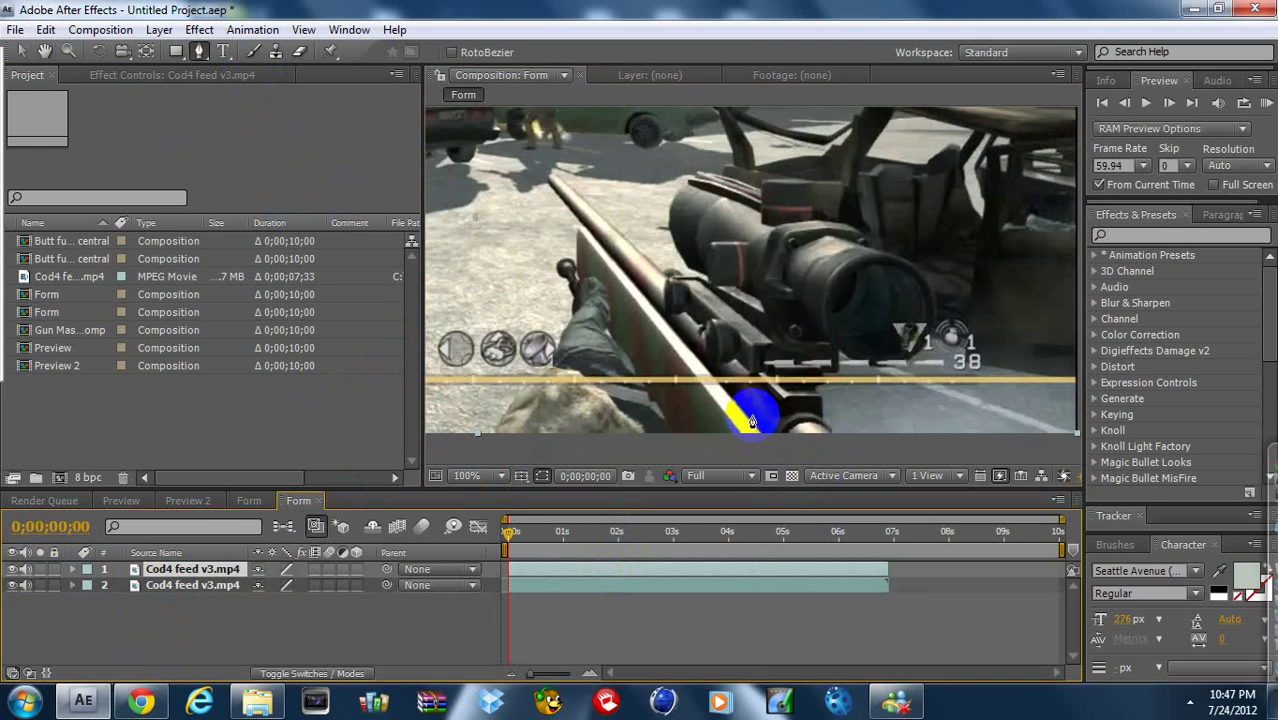
left_click(487, 434)
left_click(511, 407)
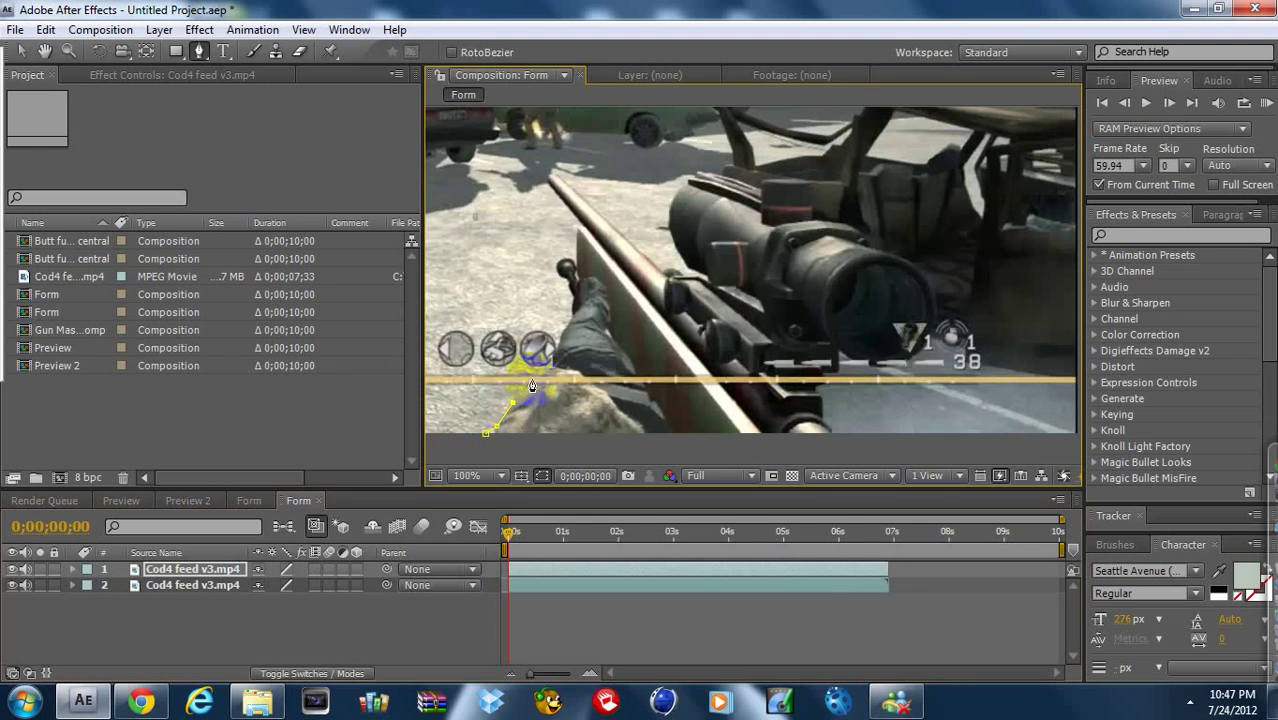
left_click(571, 313)
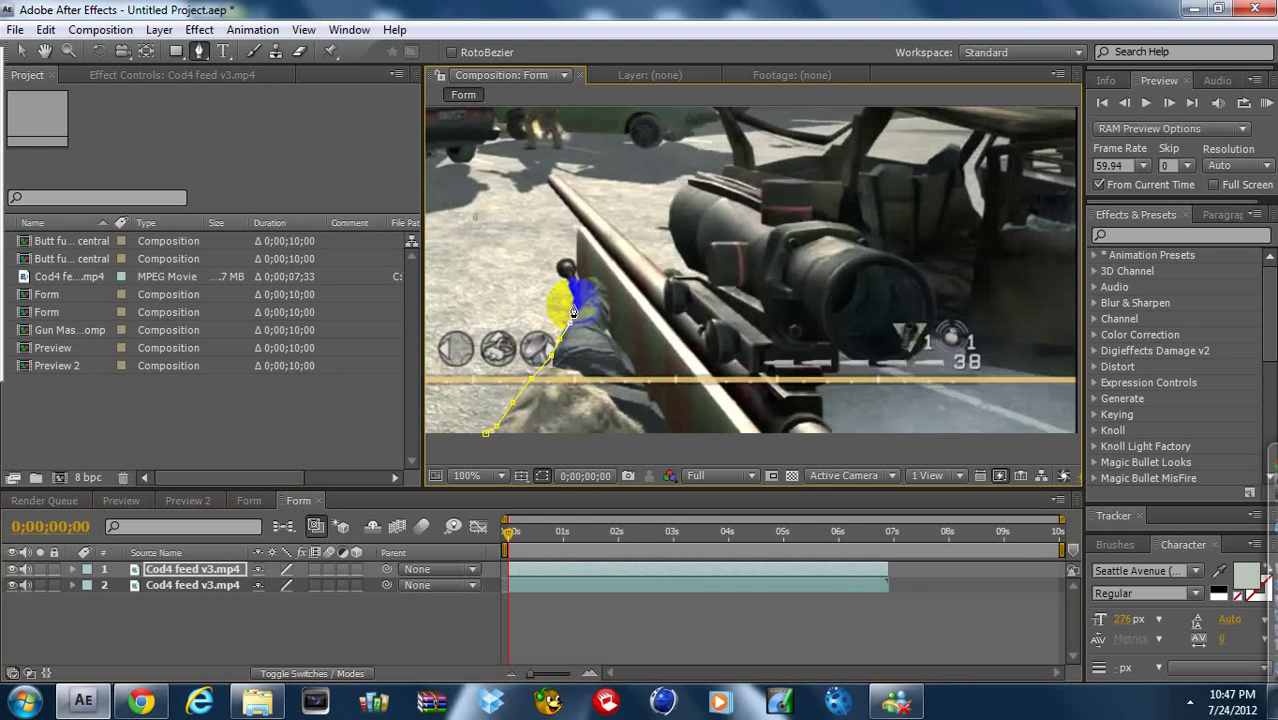
left_click(575, 288)
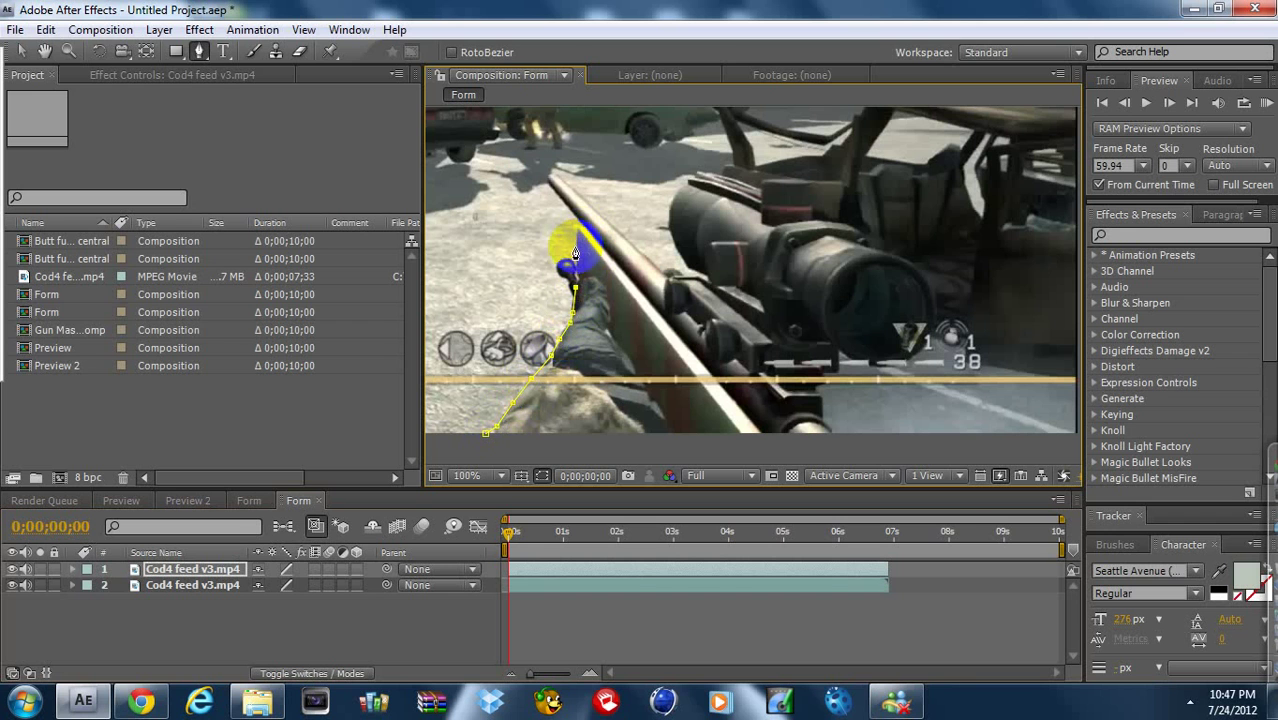
left_click(578, 232)
left_click(551, 176)
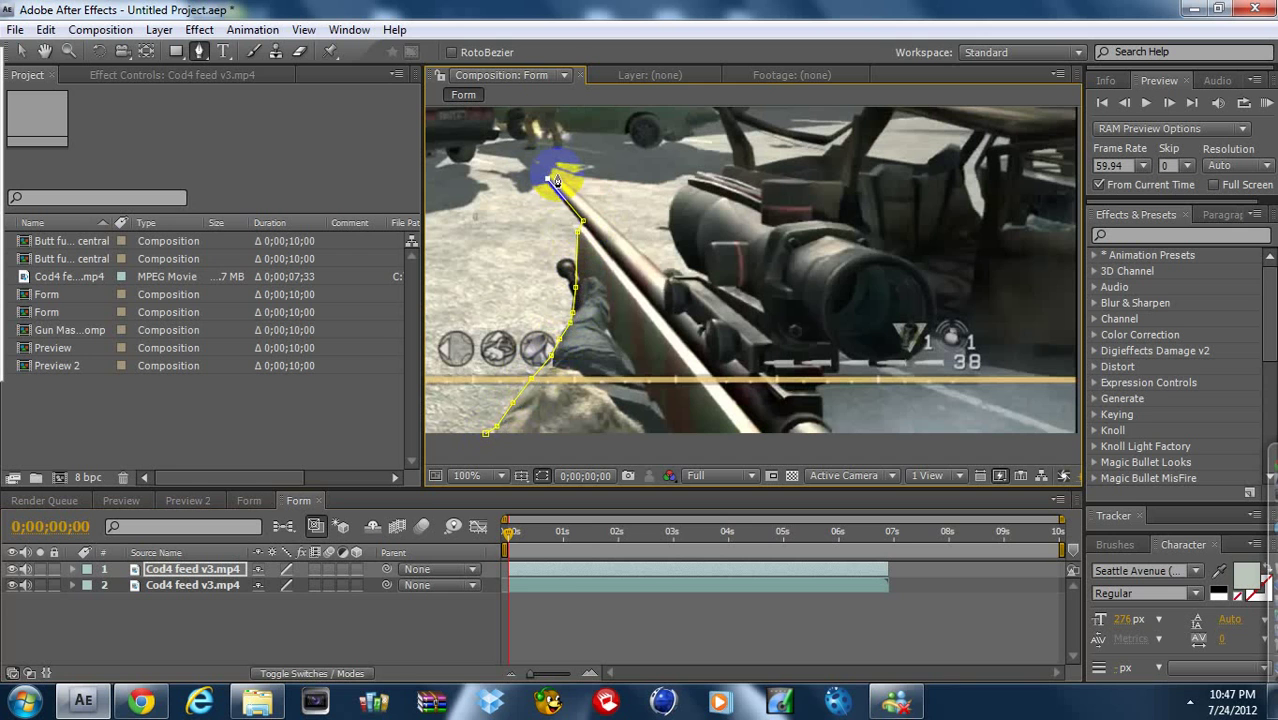
left_click(668, 271)
mouse_move(676, 273)
left_mouse_down()
mouse_move(697, 283)
mouse_move(670, 228)
mouse_move(717, 184)
mouse_move(763, 187)
mouse_move(817, 218)
left_mouse_up()
Trace the mask around the scope and down the right side, then close it.
left_click(817, 215)
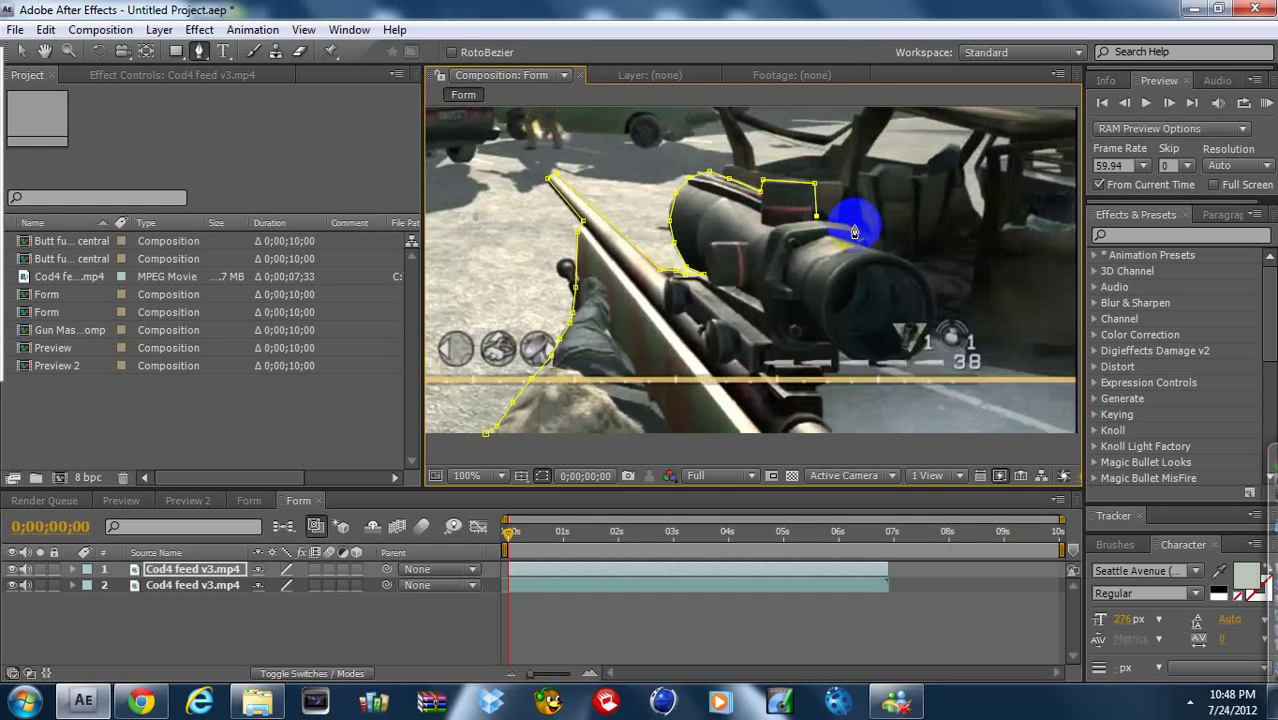
left_click(855, 223)
left_click(866, 246)
left_click(926, 281)
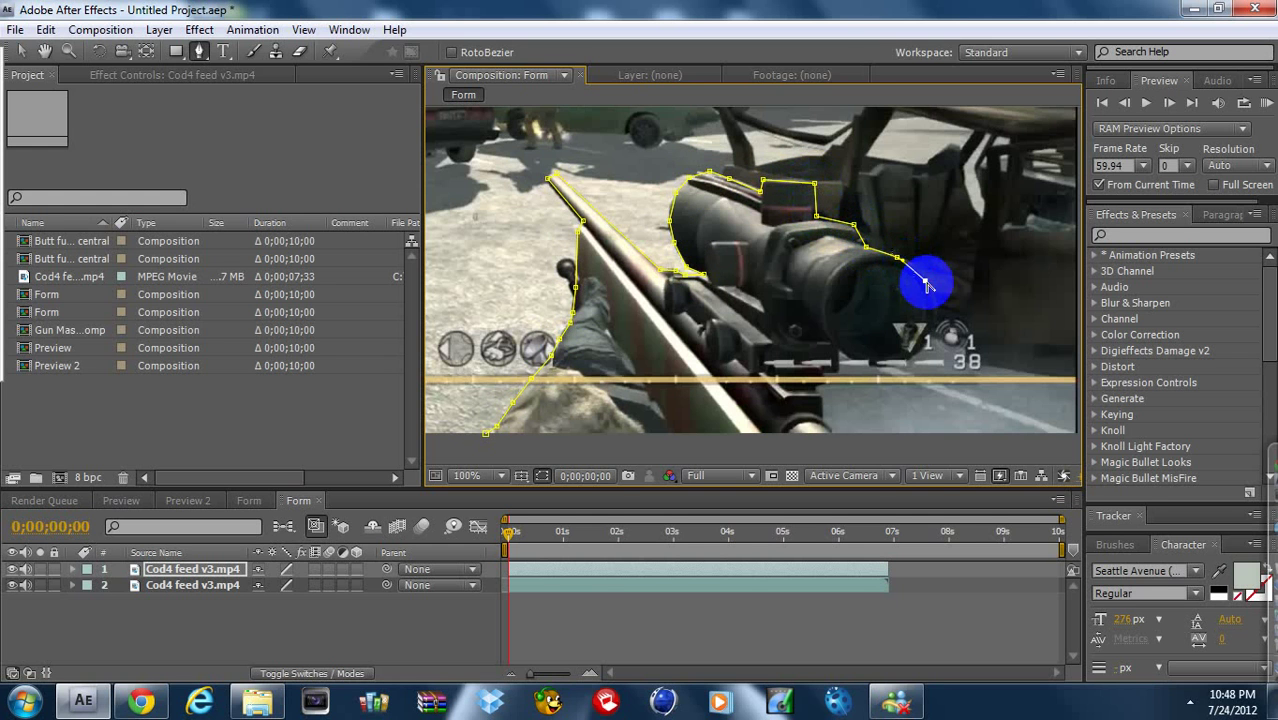
left_click(935, 322)
left_click(913, 360)
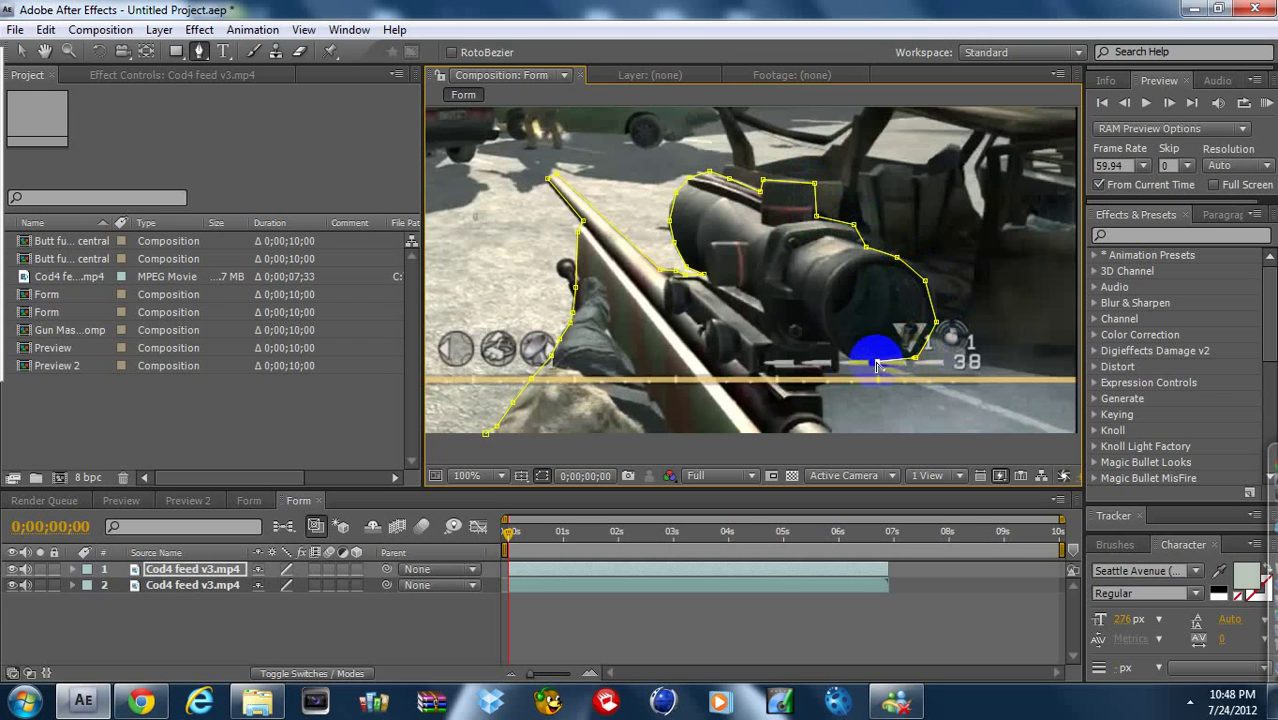
left_click(842, 354)
left_click(826, 382)
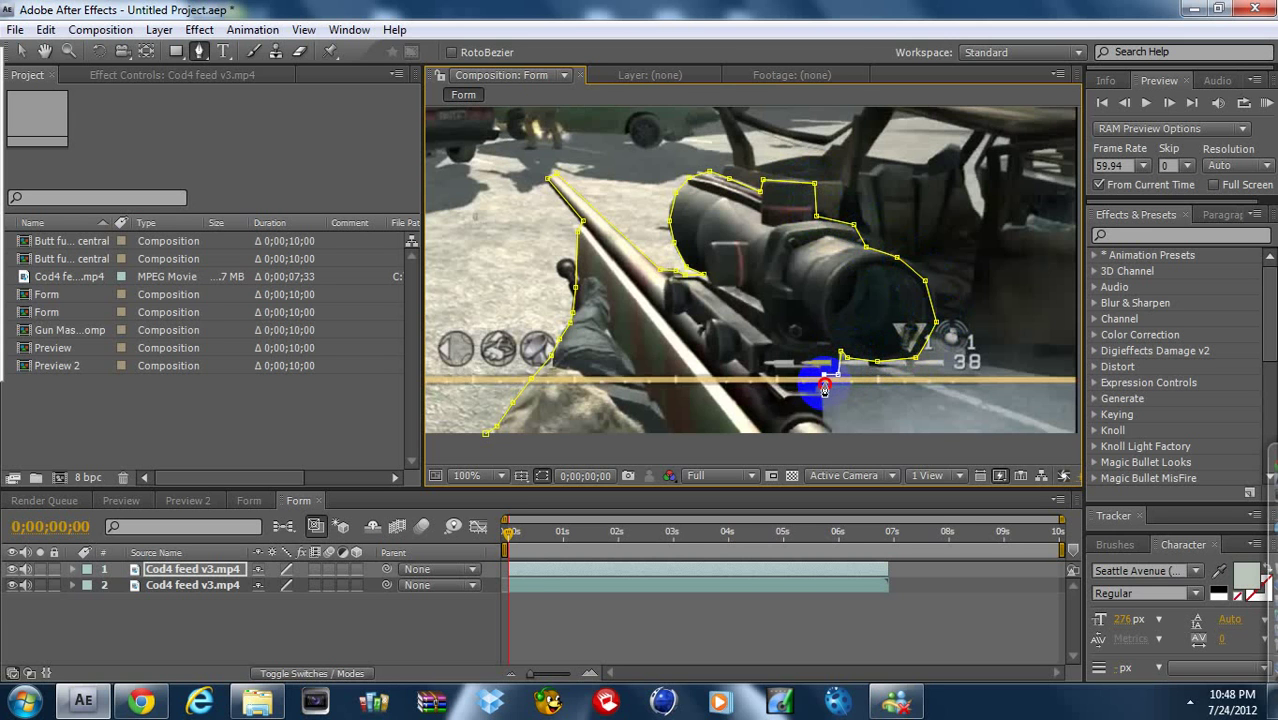
left_click(826, 426)
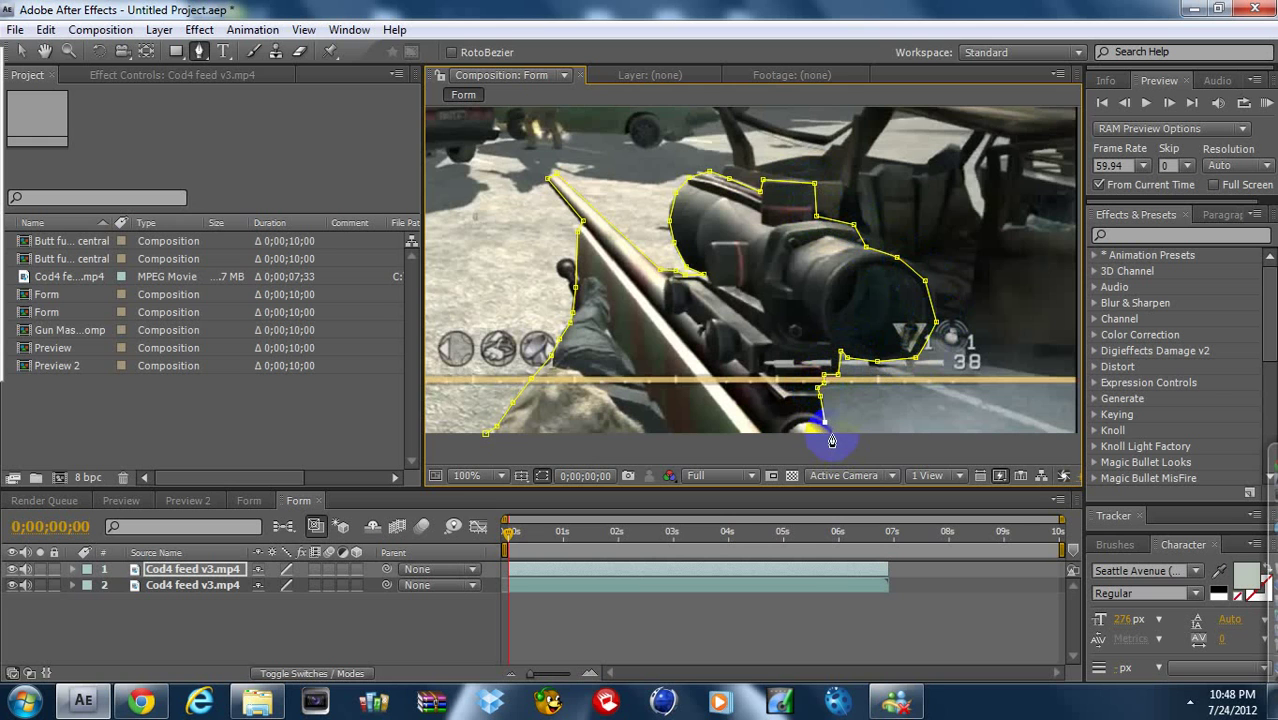
left_click(467, 434)
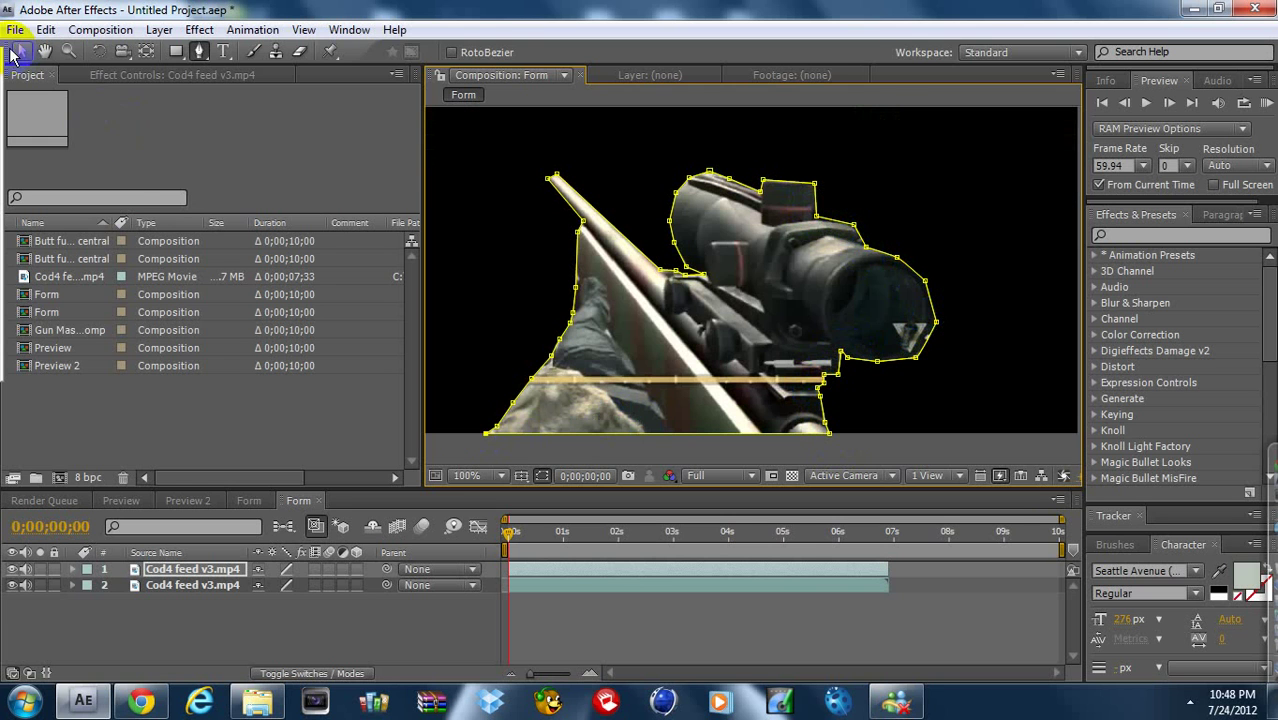
left_click(22, 51)
Fit the viewer, then pre-compose the masked footage layers as 'Form comp thingy'.
left_click(470, 476)
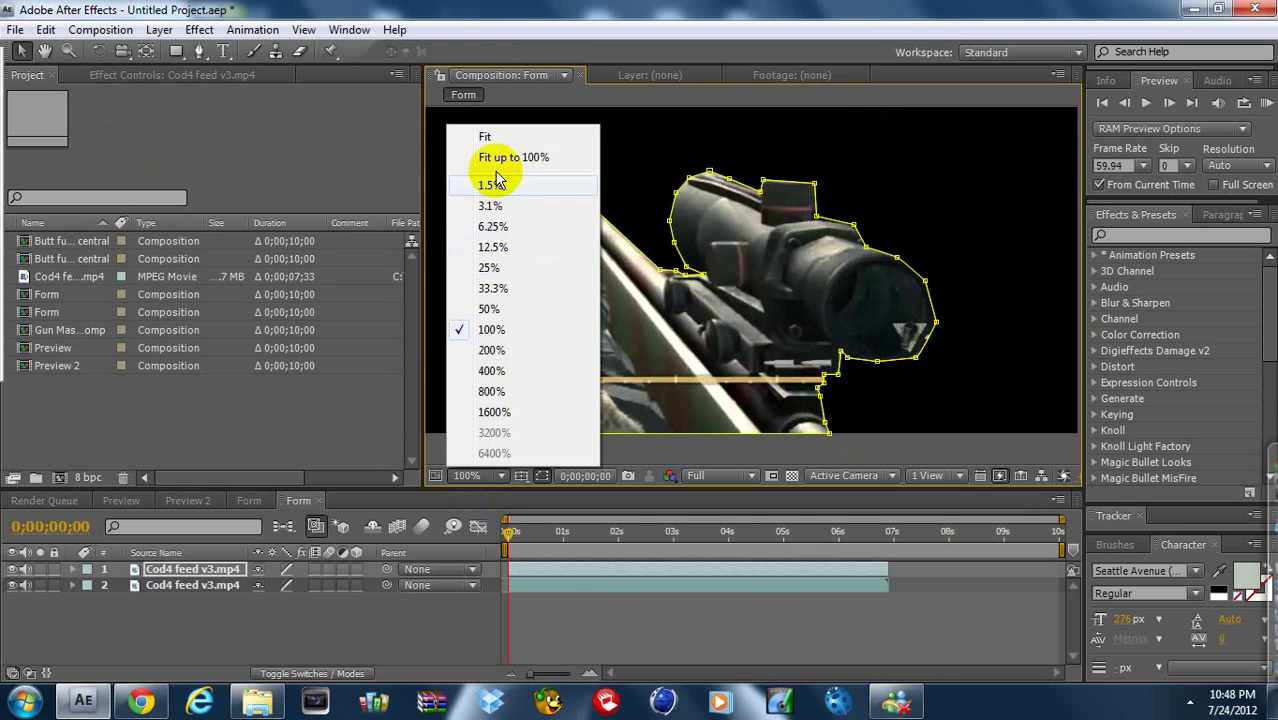
left_click(505, 157)
right_click(258, 637)
left_click_drag(258, 637, 199, 566)
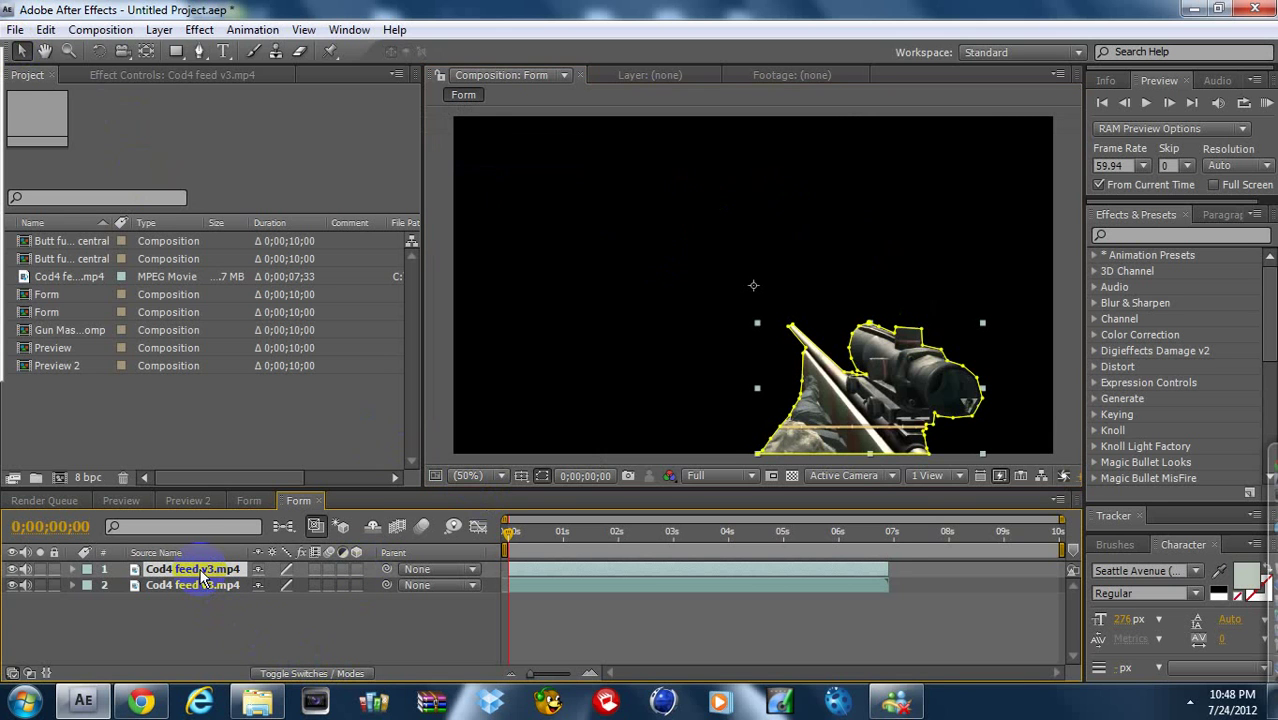
key("ctrl+shift+c")
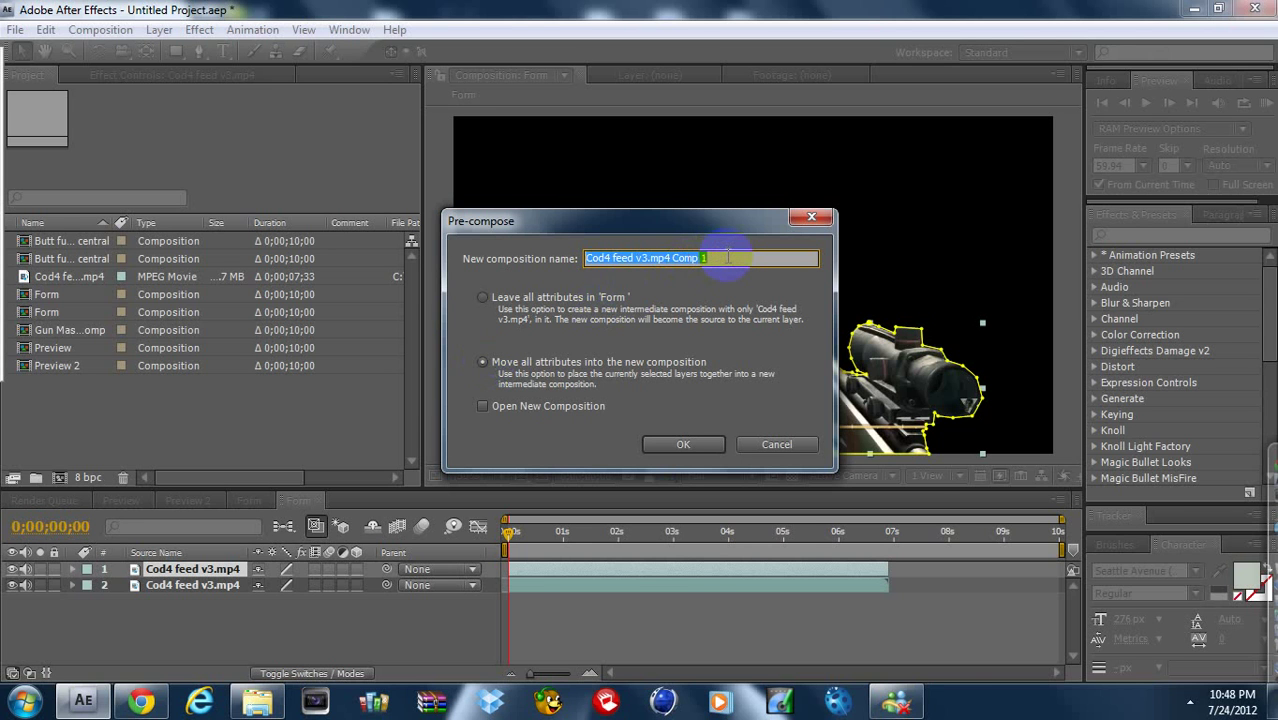
type("B")
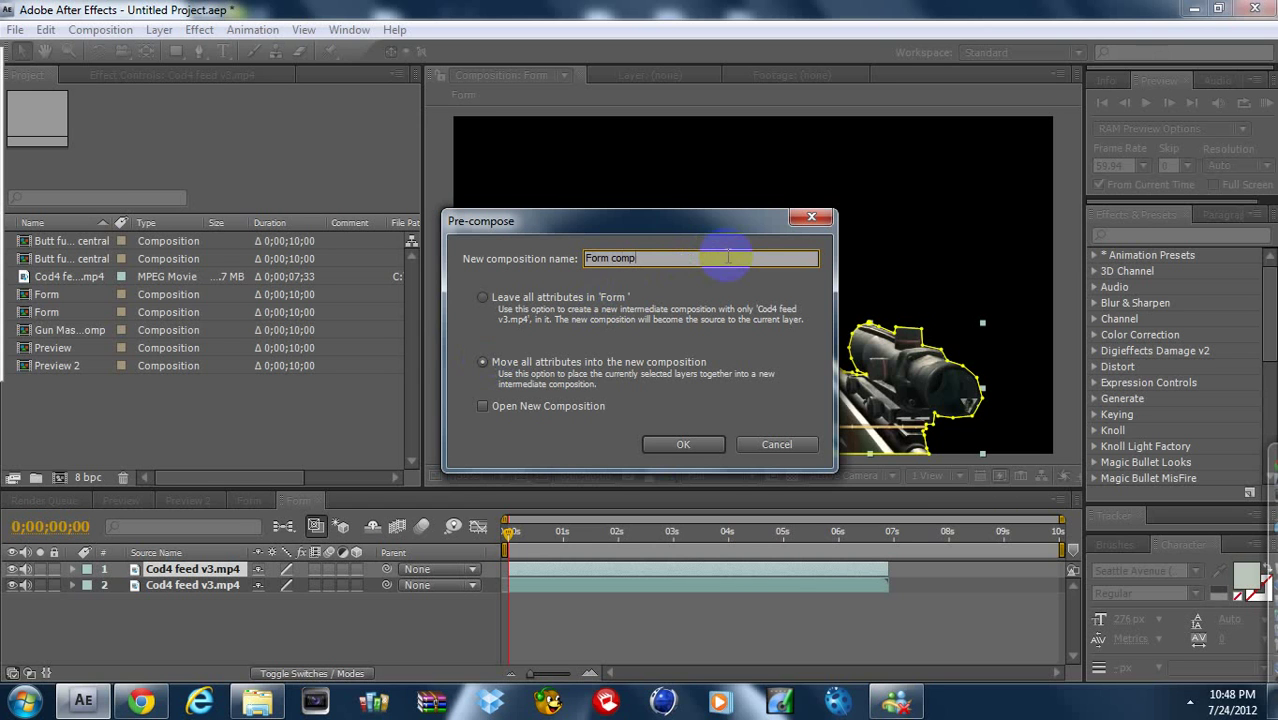
left_click(667, 445)
left_click(228, 620)
left_click(193, 570)
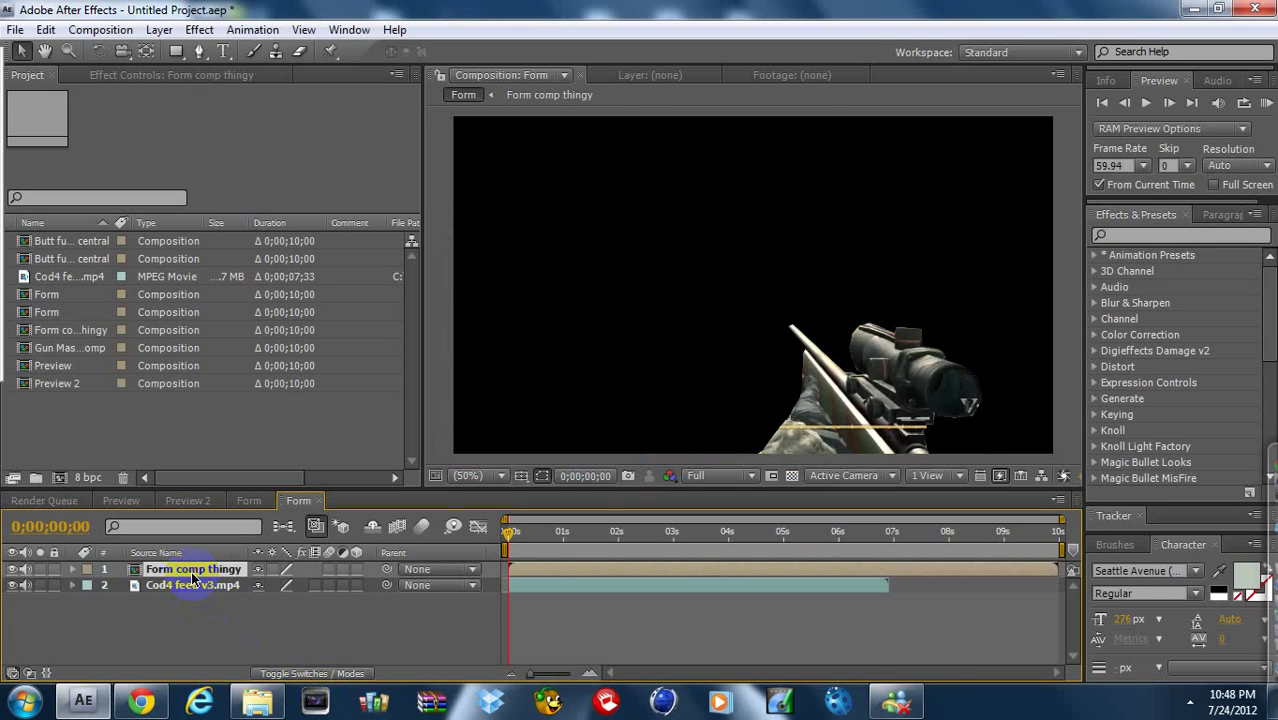
double_click(193, 570)
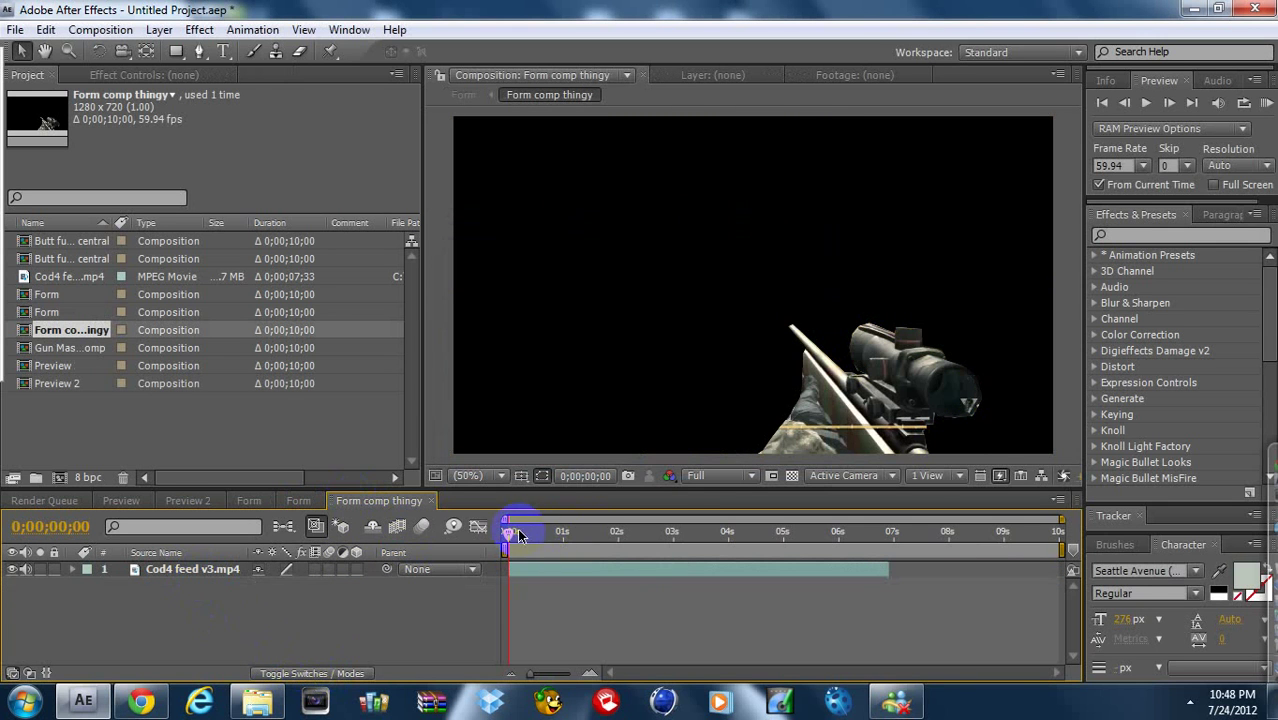
mouse_move(517, 537)
left_mouse_down()
mouse_move(819, 534)
mouse_move(890, 550)
mouse_move(502, 547)
left_mouse_up()
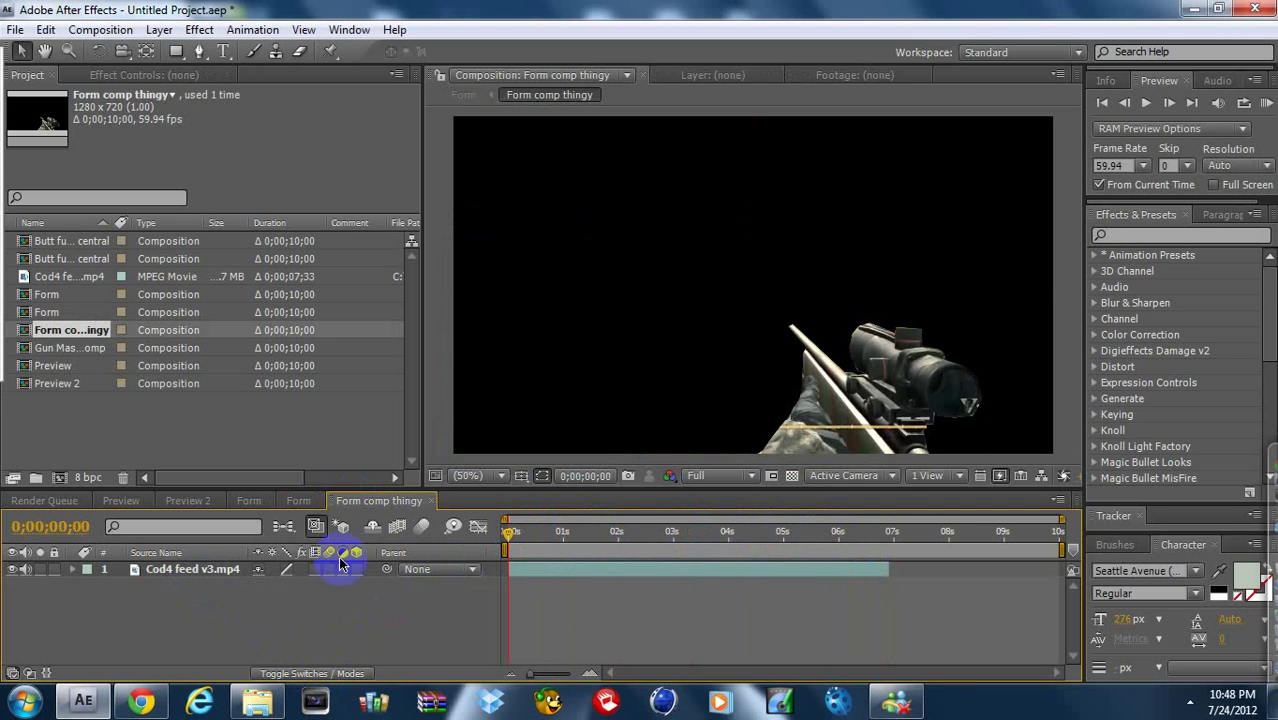
left_click(298, 503)
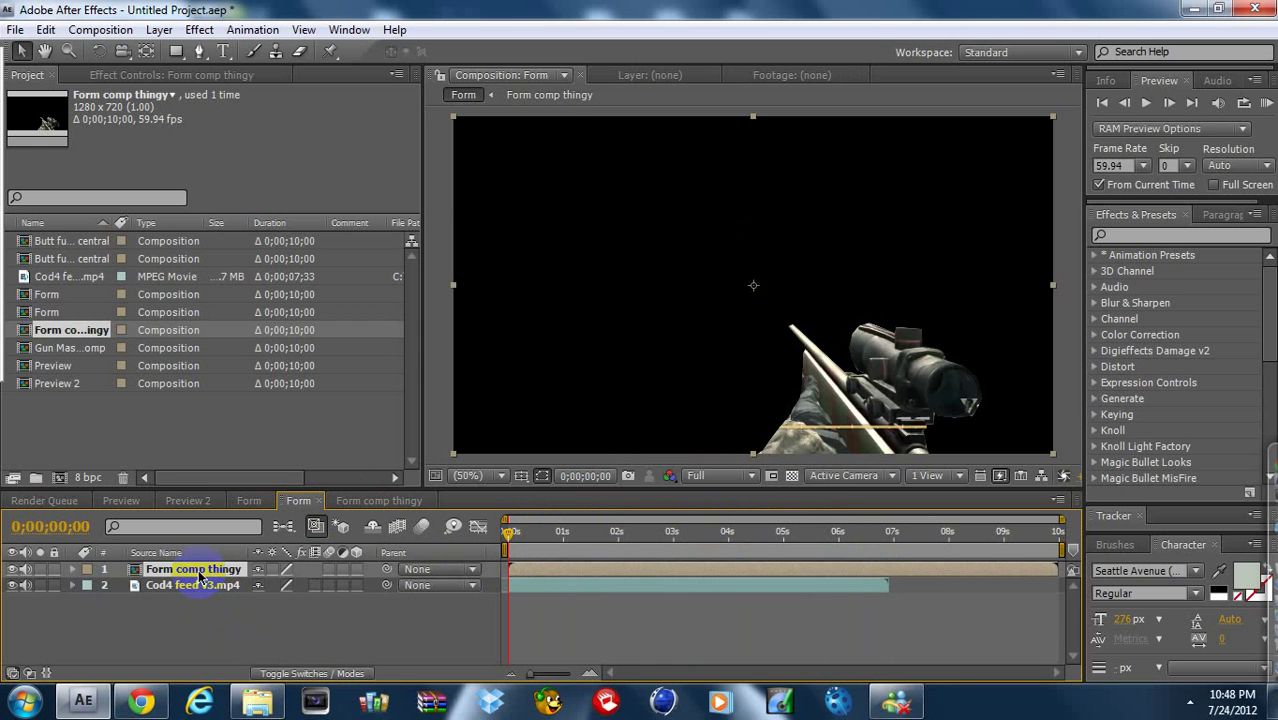
Apply Trapcode Form to the Form comp thingy layer and expand Base Form.
left_click(201, 30)
mouse_move(276, 665)
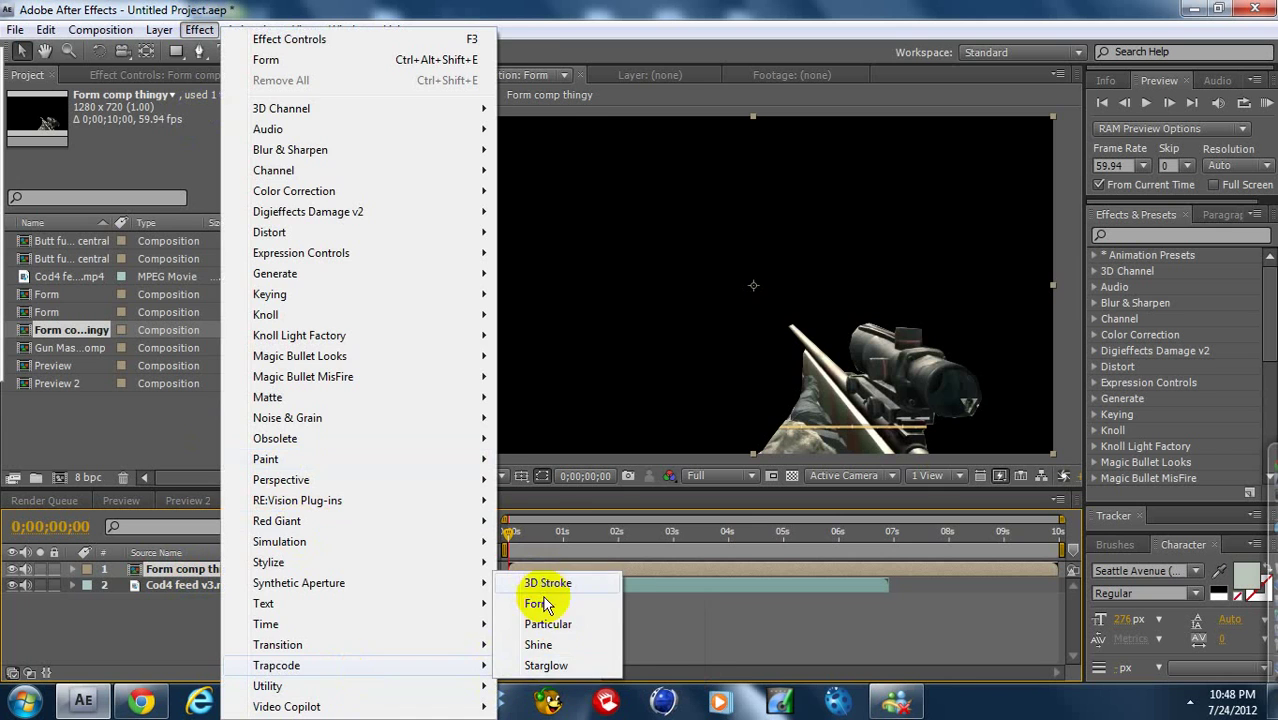
left_click(537, 603)
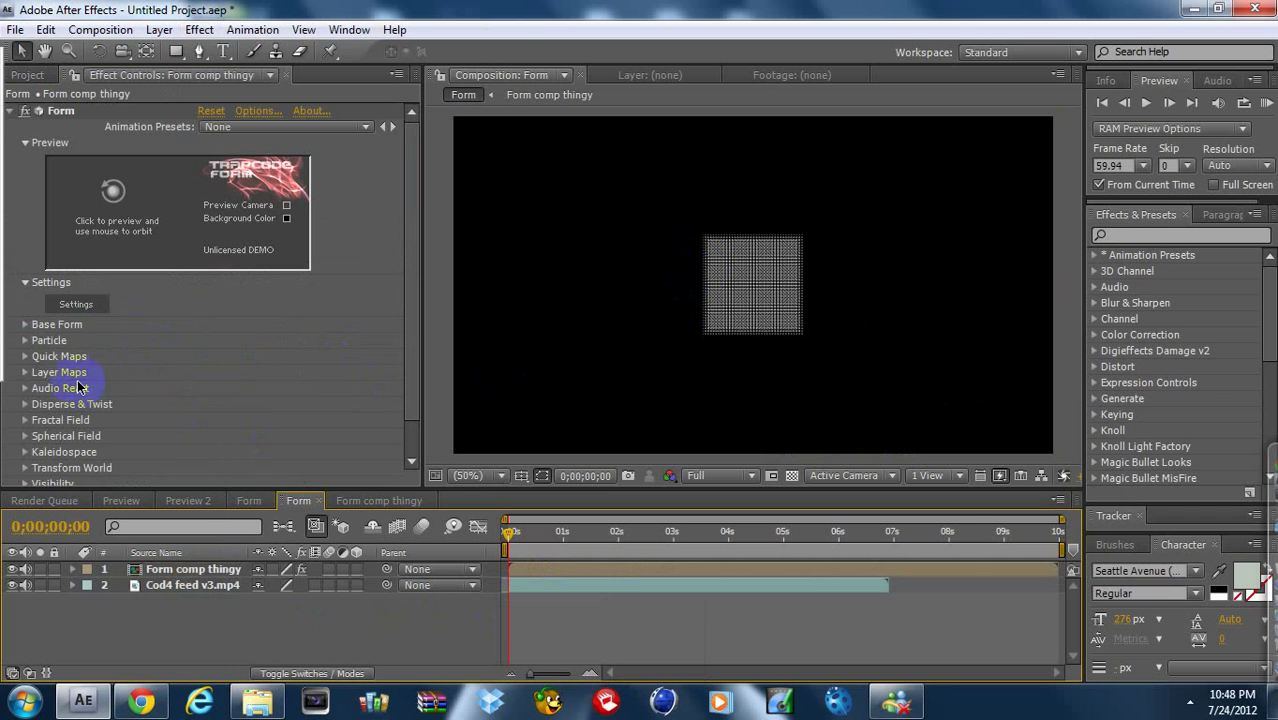
left_click(26, 325)
scroll(291, 281, "down", 3)
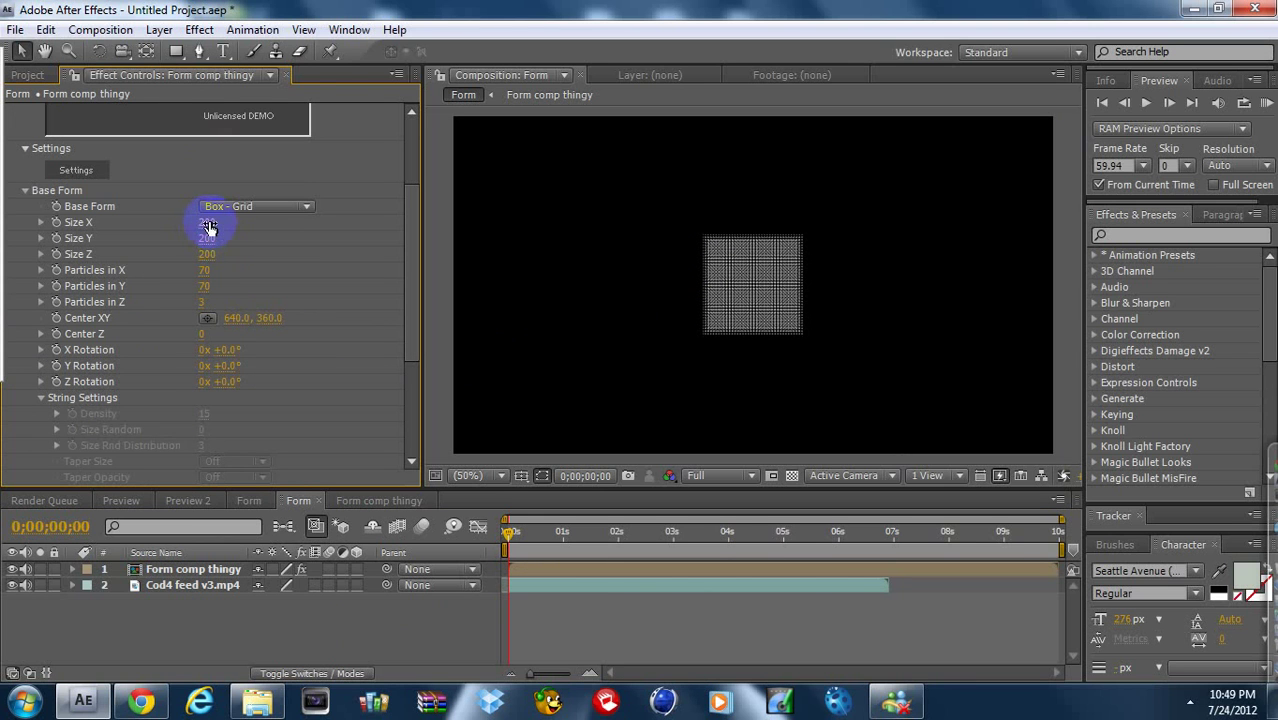
Set Base Form size to 1280×720 with 450×450 particles and 1 in Z.
left_click(209, 224)
type("1280")
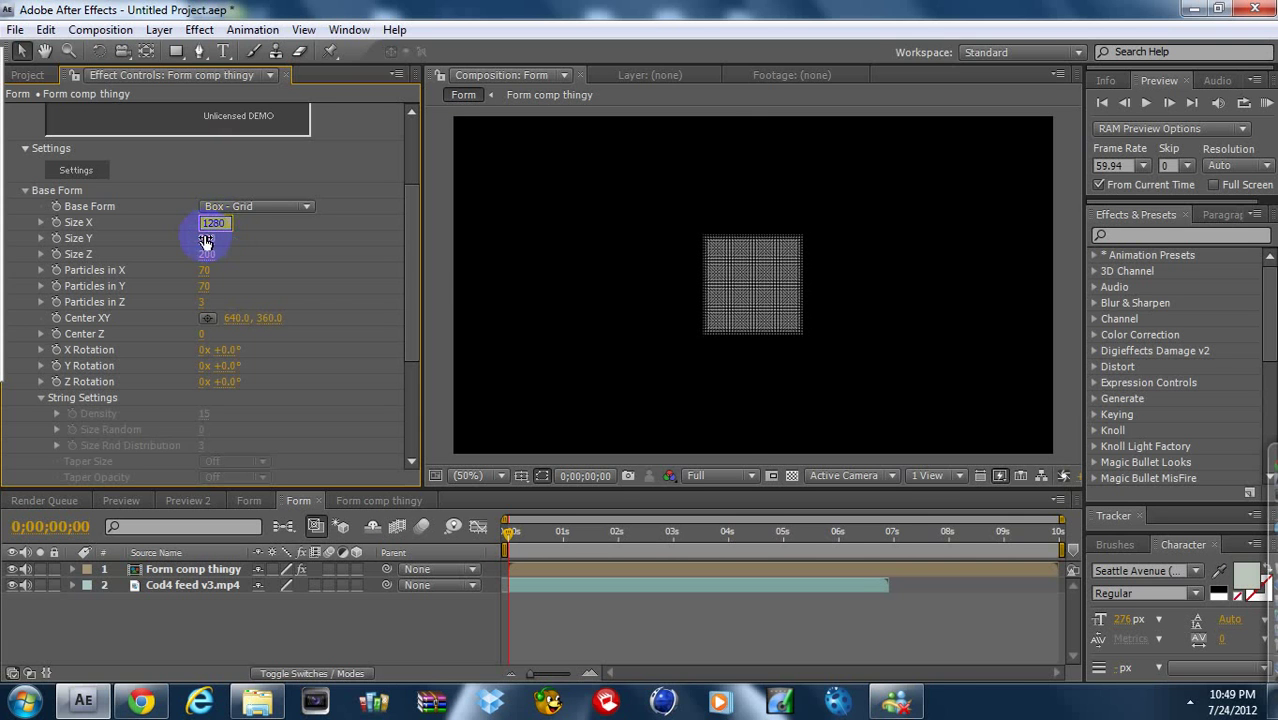
left_click(210, 238)
type("720")
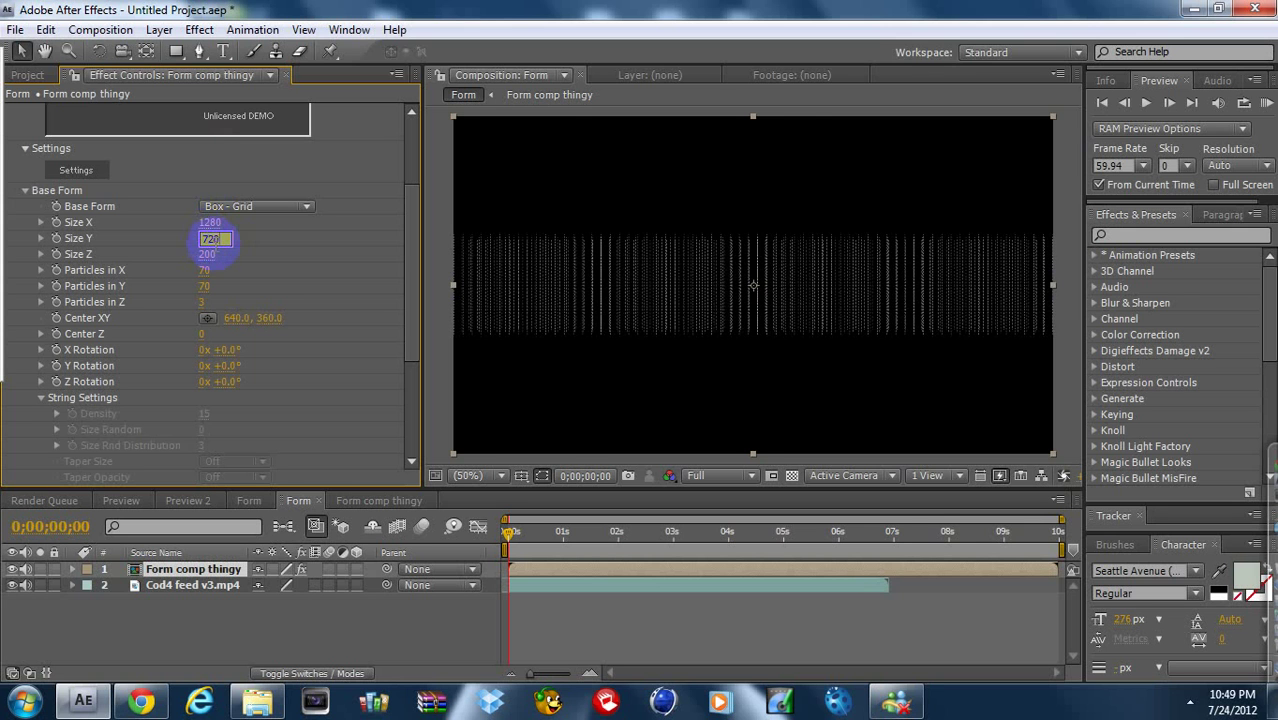
key("Return")
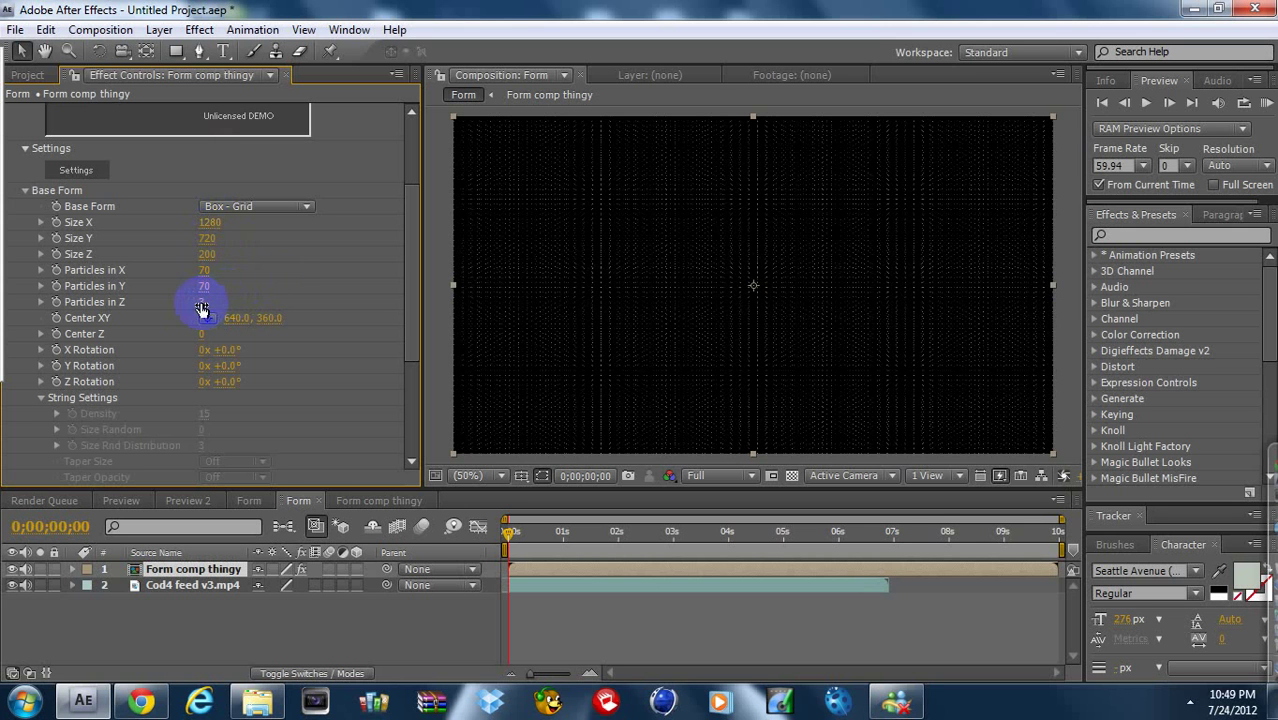
type("1")
key("Return")
left_click(205, 270)
type("450")
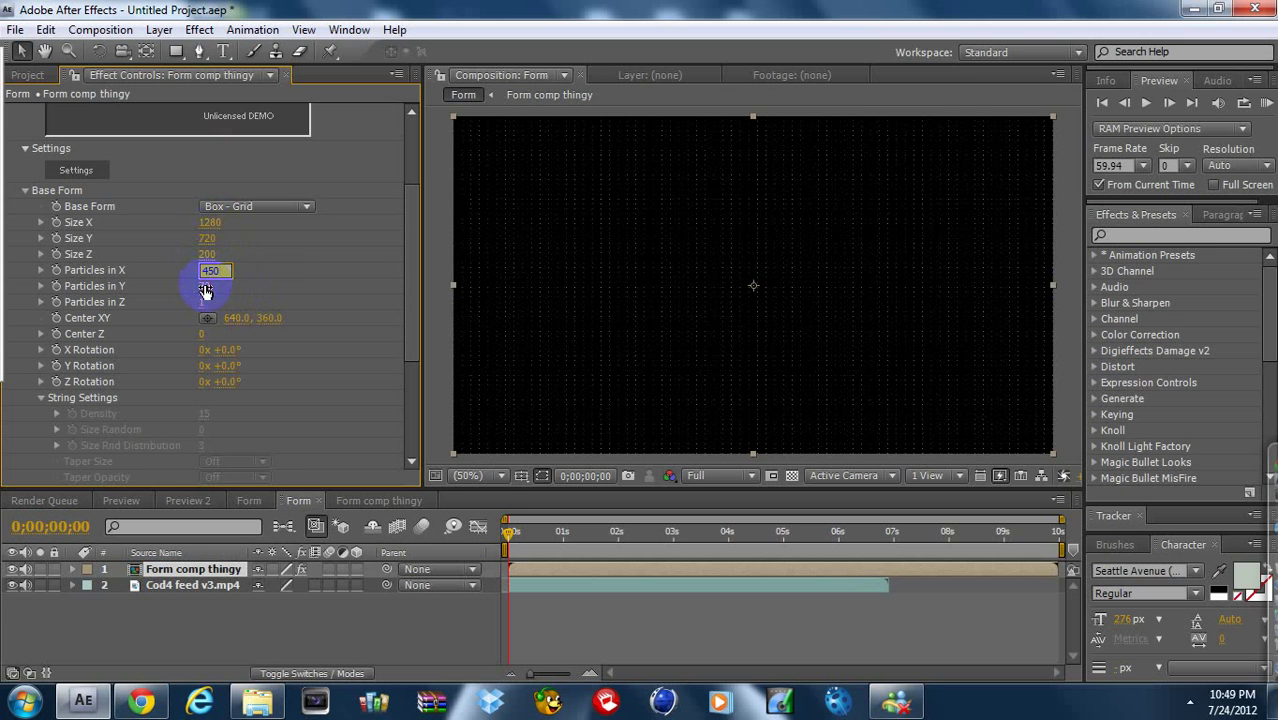
key("Return")
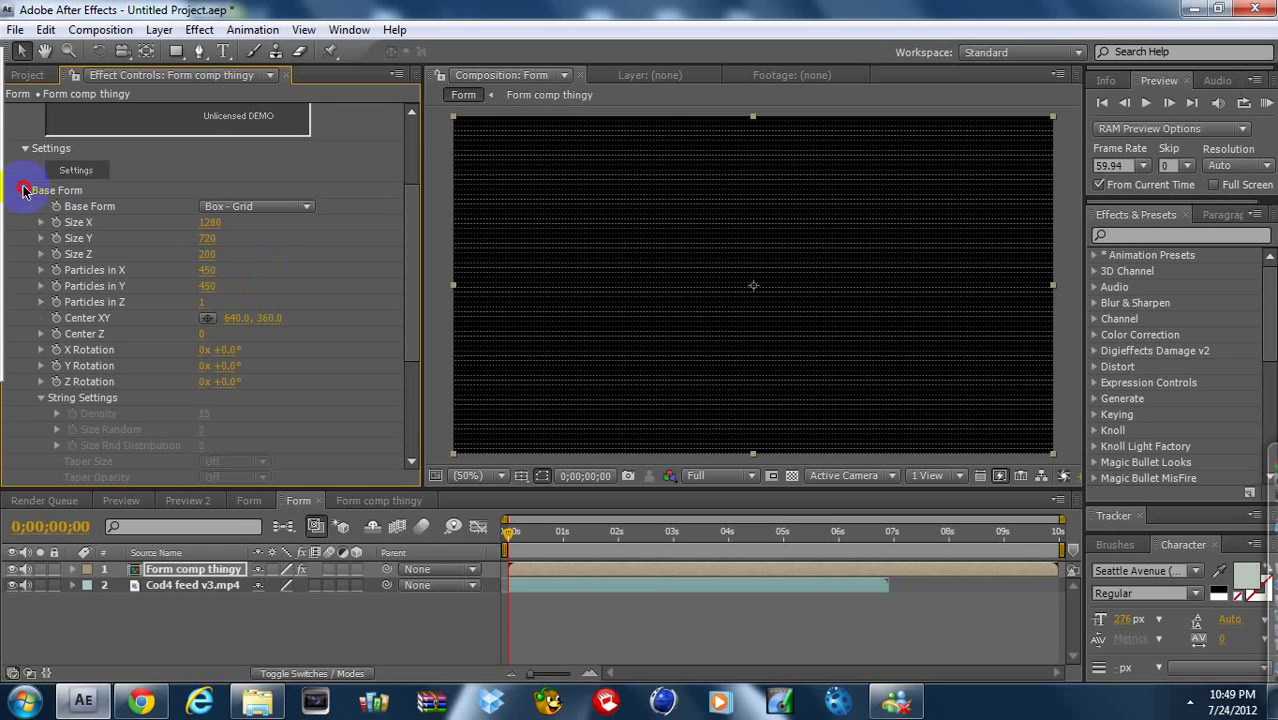
Set the Color and Alpha layer map to Form comp thingy, RGBA to RGBA, over XY.
left_click(25, 190)
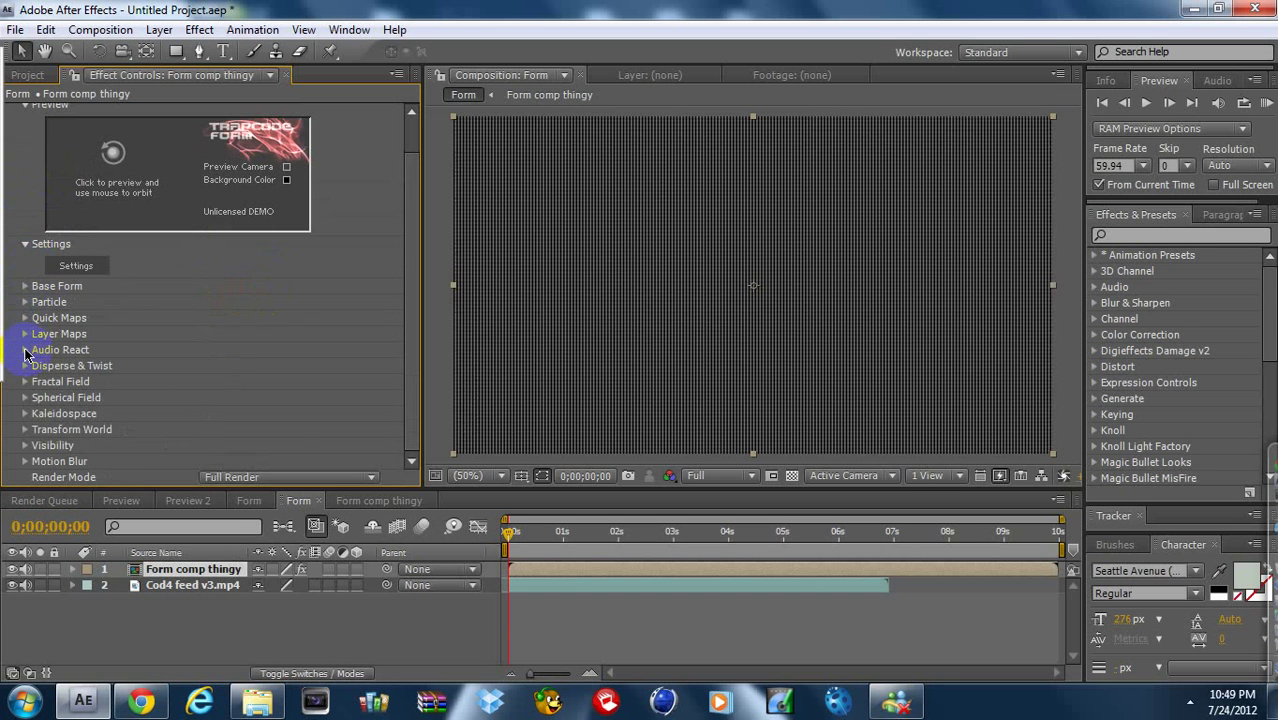
left_click(25, 336)
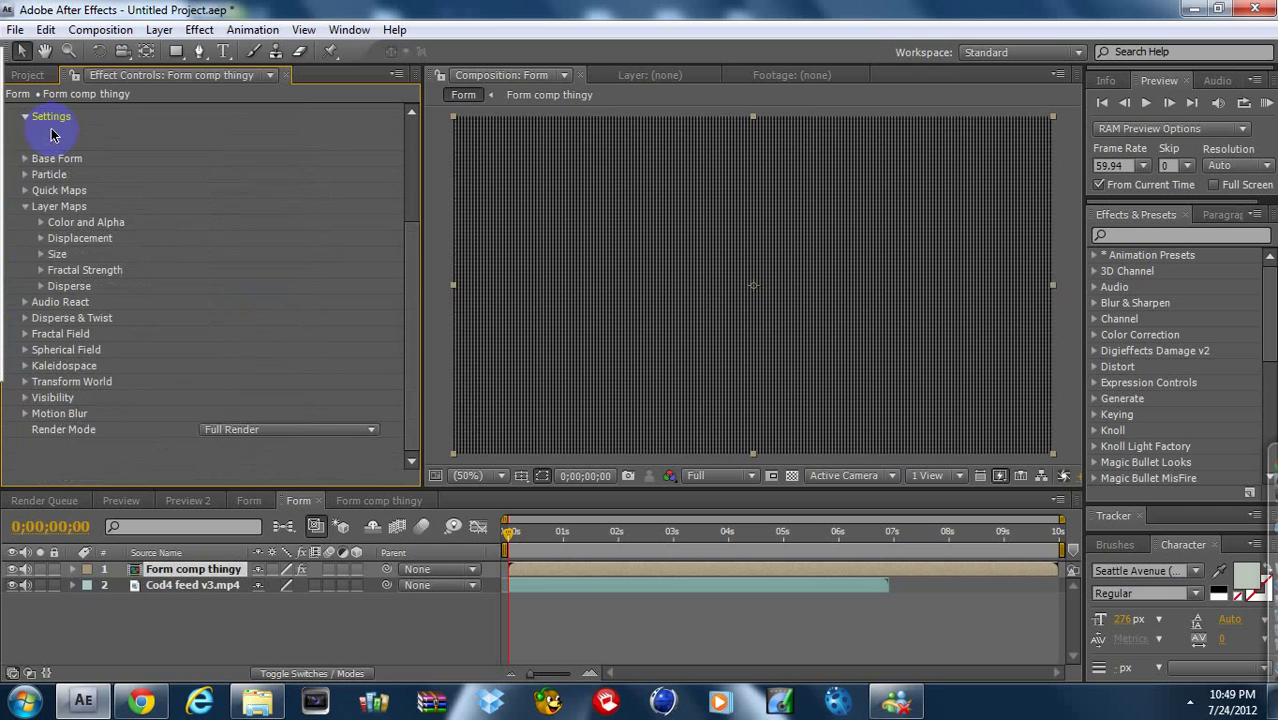
left_click(41, 271)
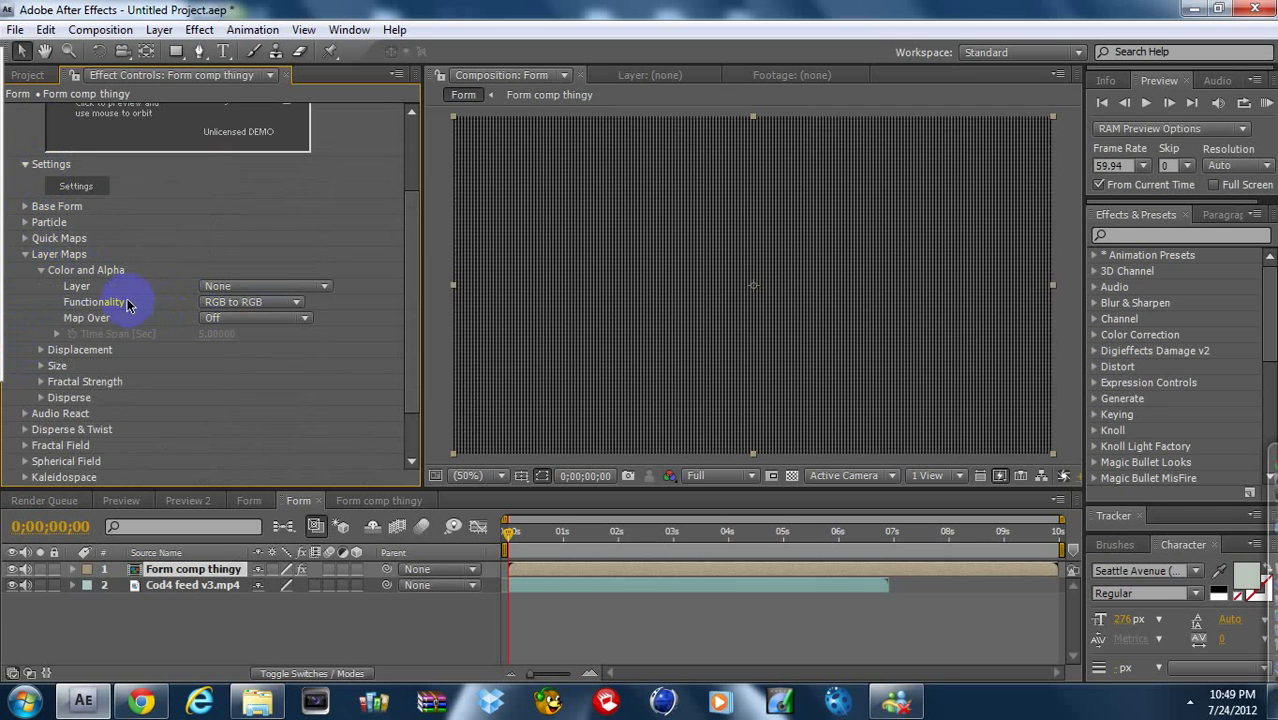
left_click(234, 288)
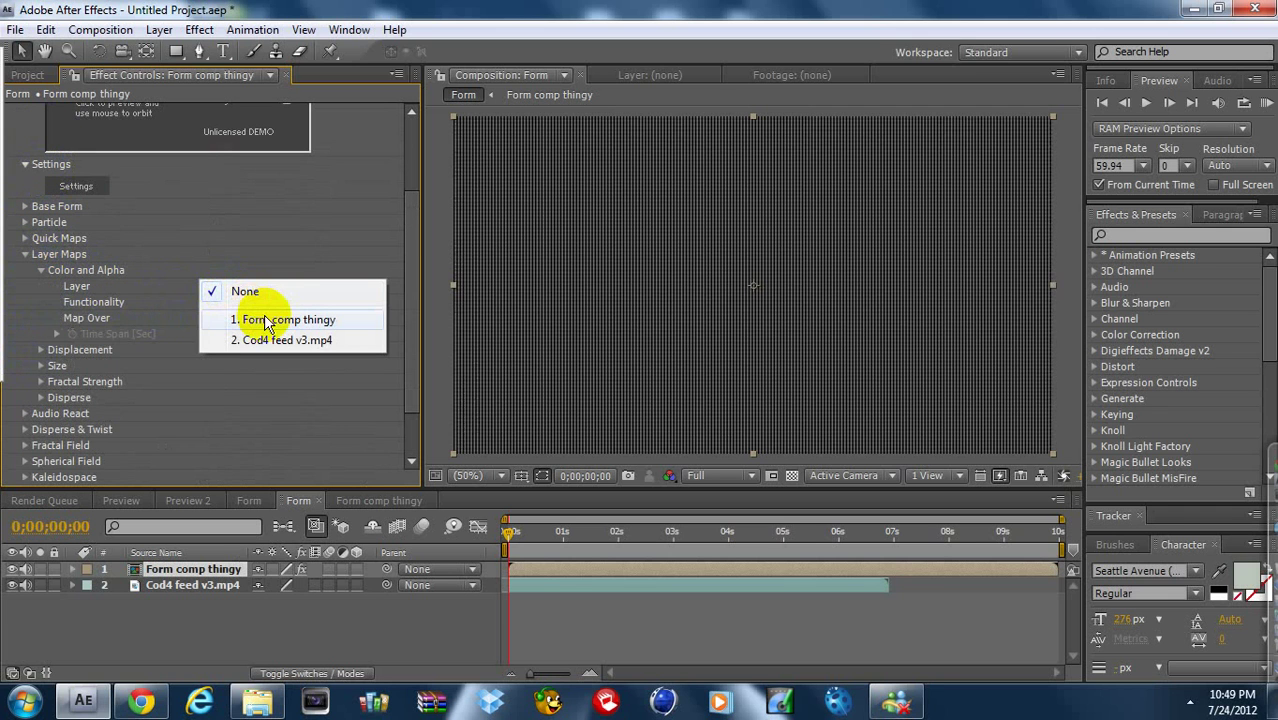
left_click(266, 322)
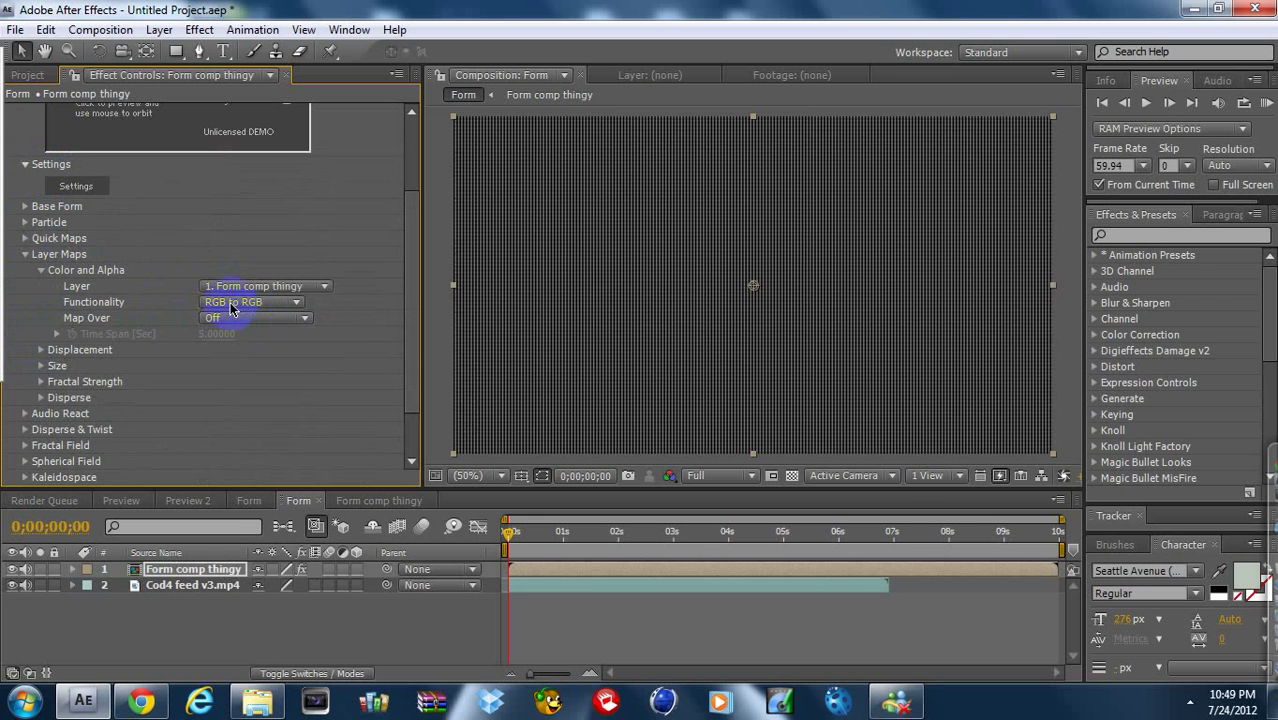
left_click(221, 305)
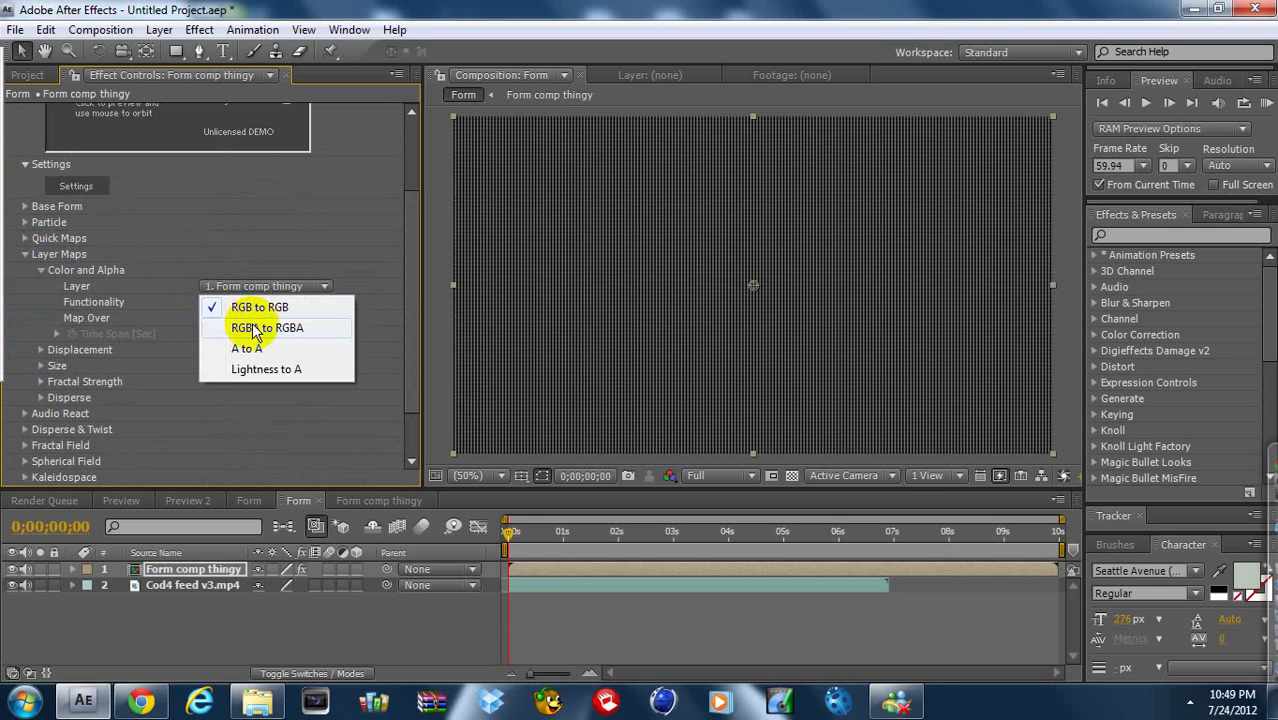
left_click(255, 329)
left_click(229, 322)
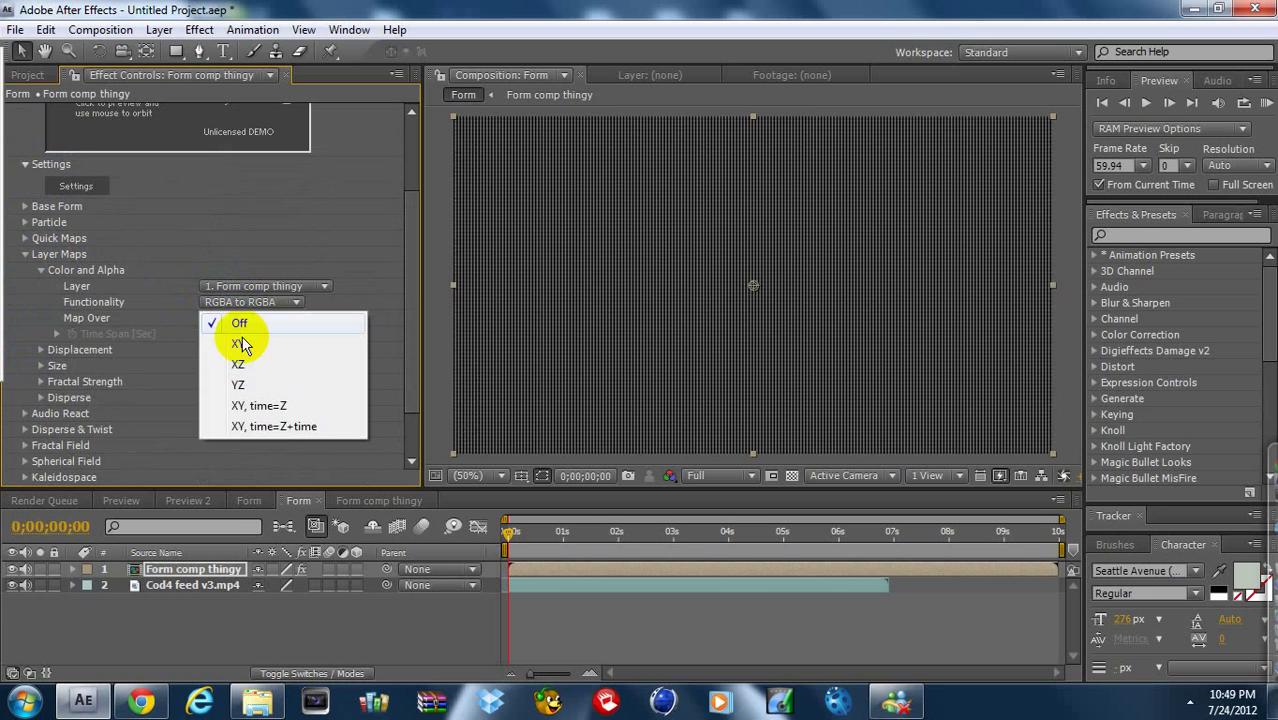
left_click(245, 342)
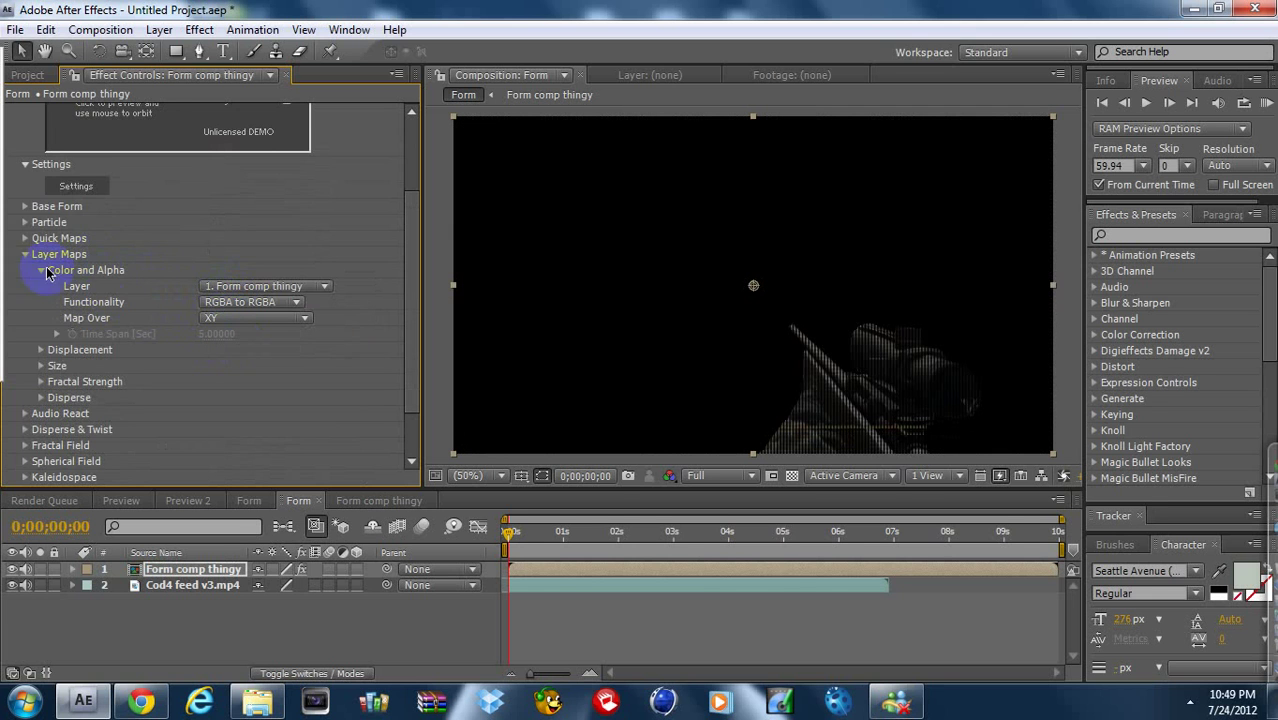
left_click(25, 256)
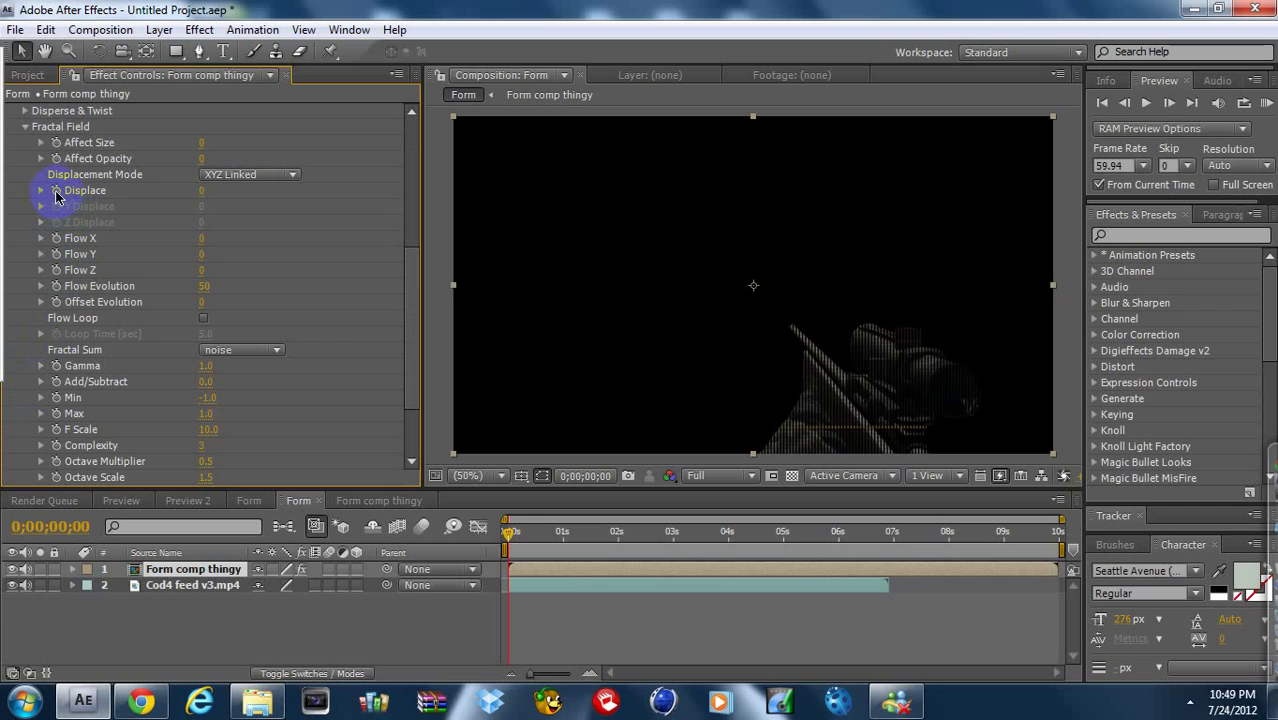
Keyframe Fractal Field Displace at 1000 at the start.
left_click(57, 192)
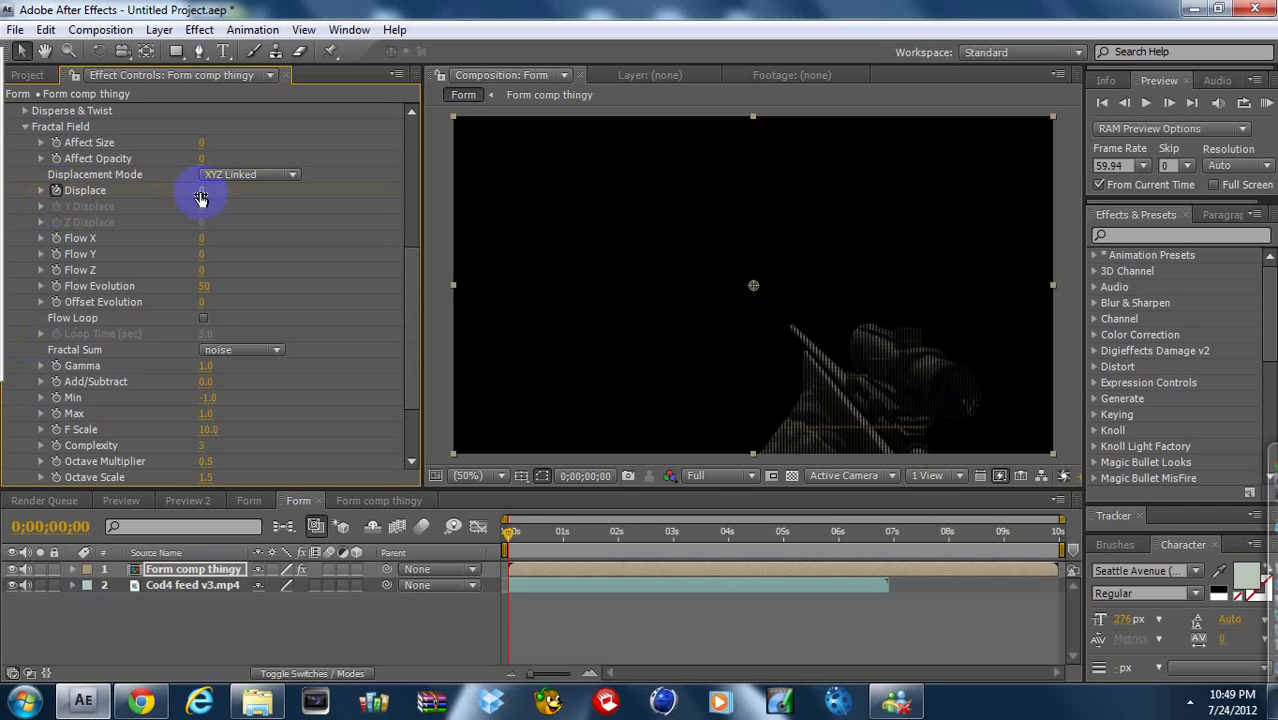
left_click(201, 192)
type("00")
key("Return")
left_click(513, 400)
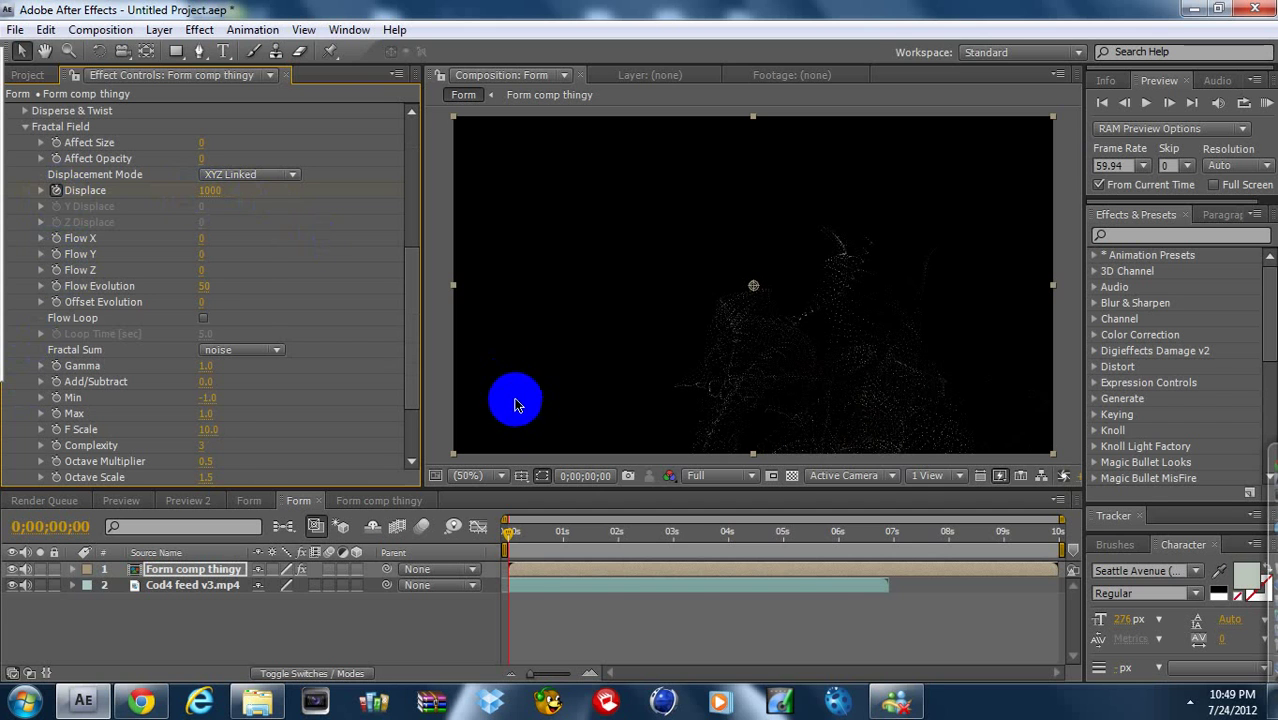
Set Displace to 0 at two seconds and scrub to preview the assembly.
left_click(617, 542)
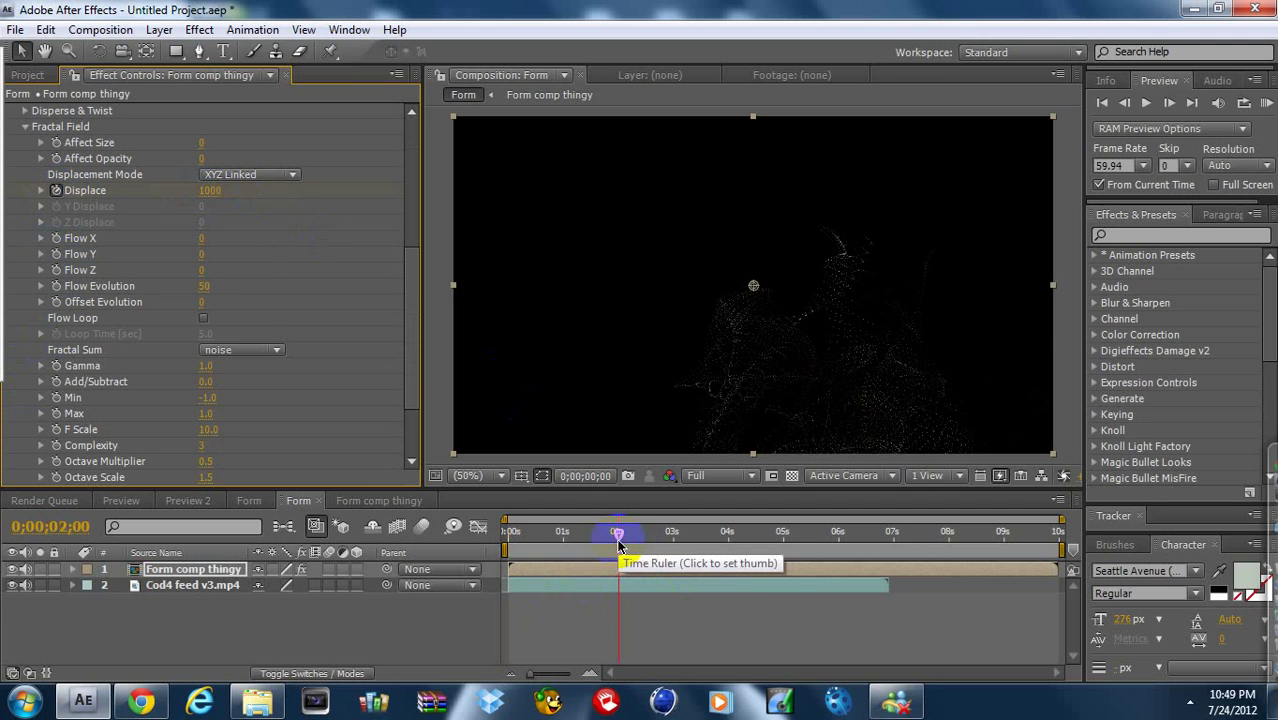
left_click(202, 192)
type("0")
key("Return")
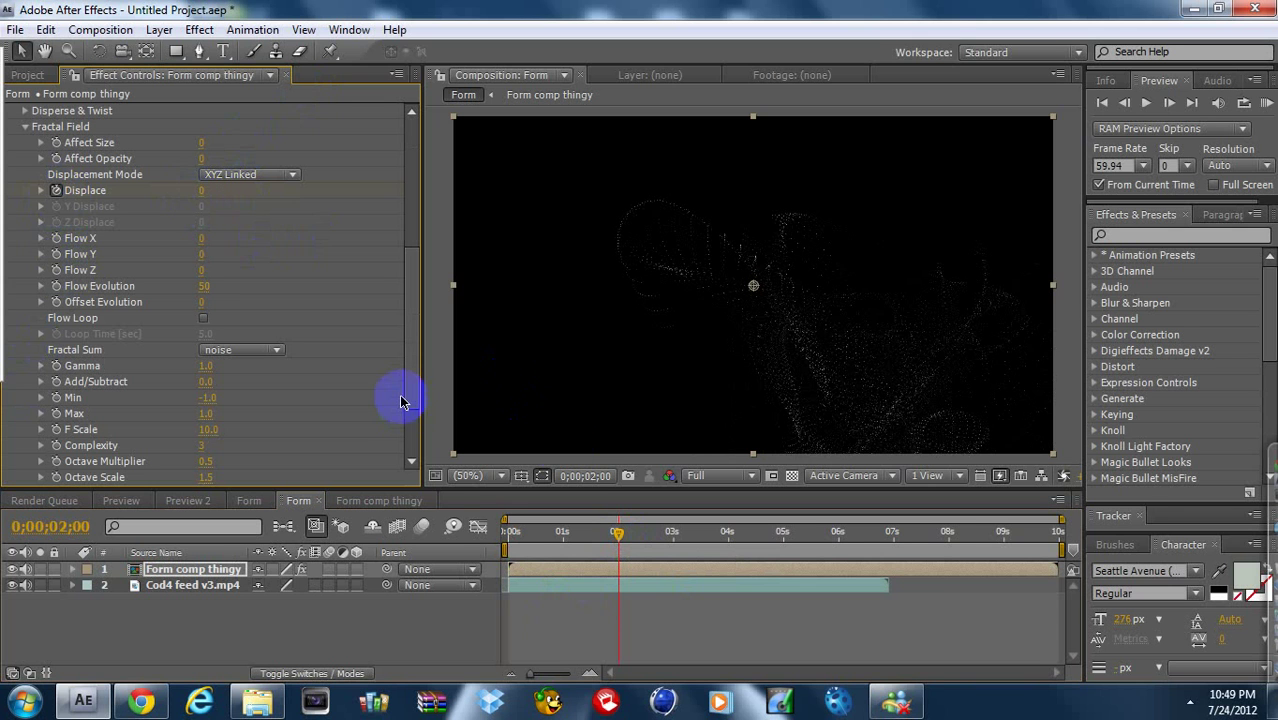
left_click(510, 533)
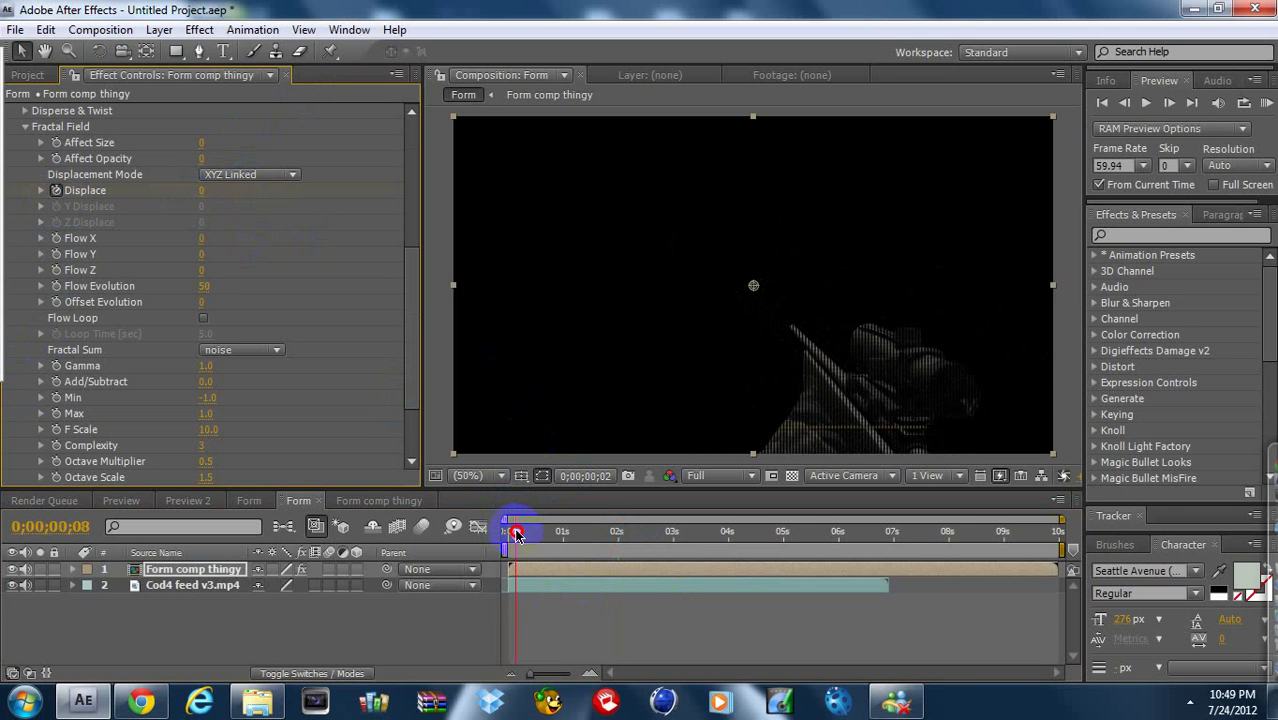
mouse_move(510, 533)
left_mouse_down()
mouse_move(621, 546)
mouse_move(512, 543)
left_mouse_up()
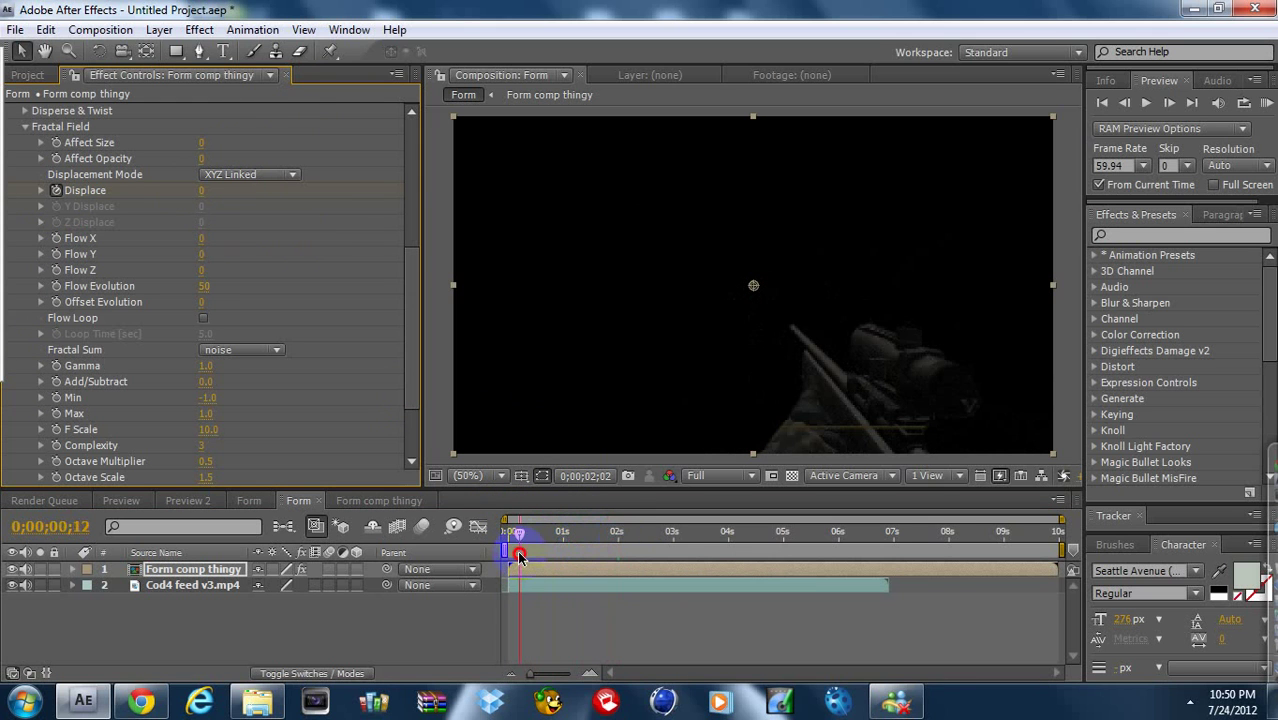
key("ctrl+z")
left_click(28, 126)
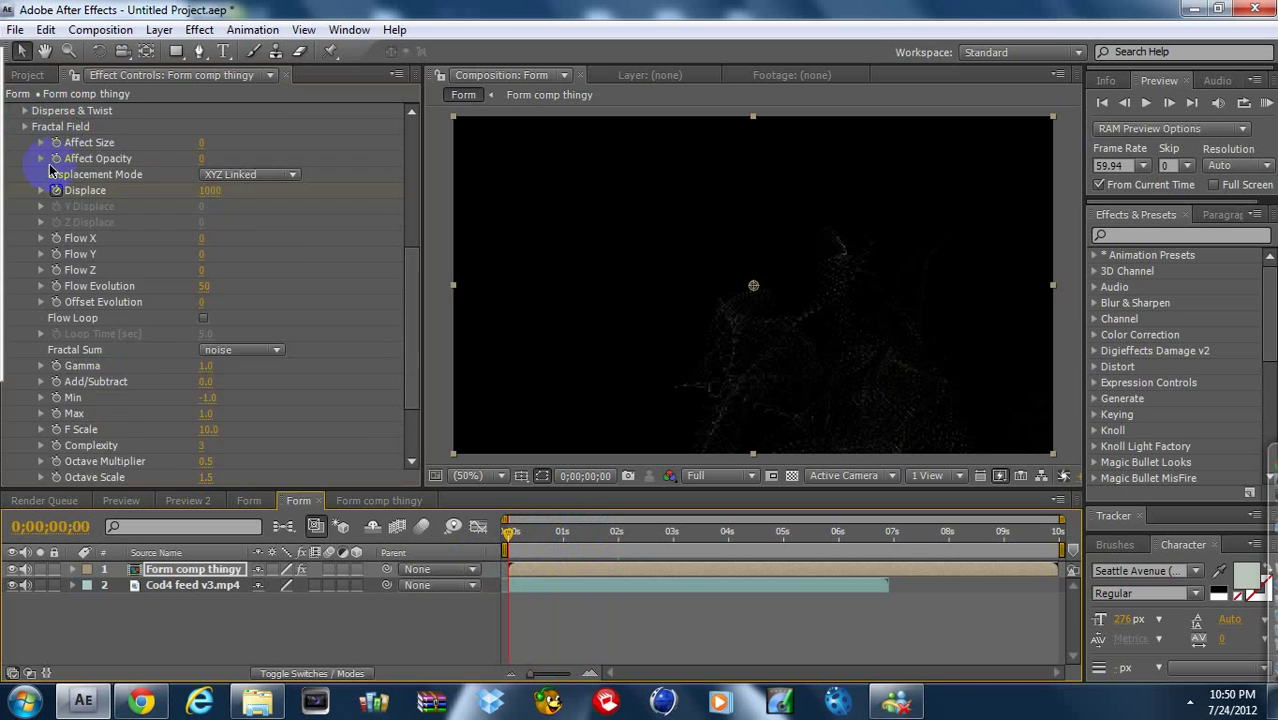
Keyframe Transform World rotation at X +181°, Y -138°, Z -140° at the start.
left_click(26, 430)
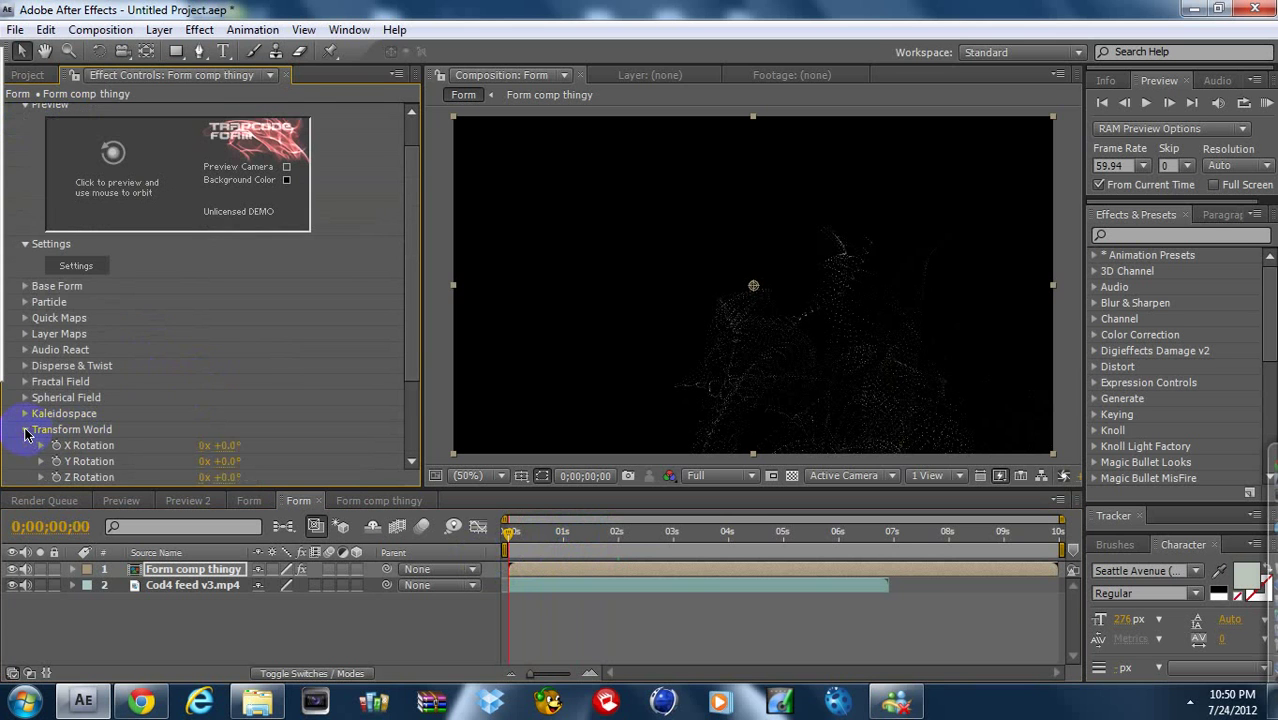
scroll(85, 413, "down", 2)
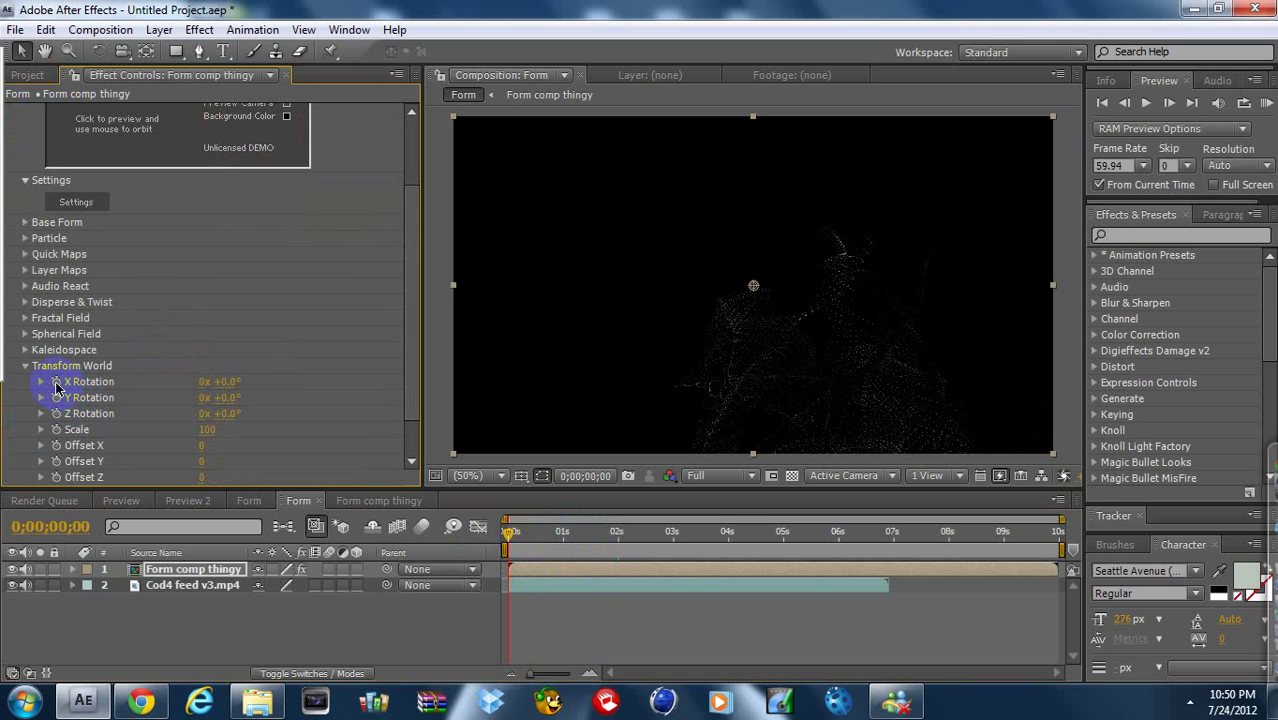
left_click(56, 413)
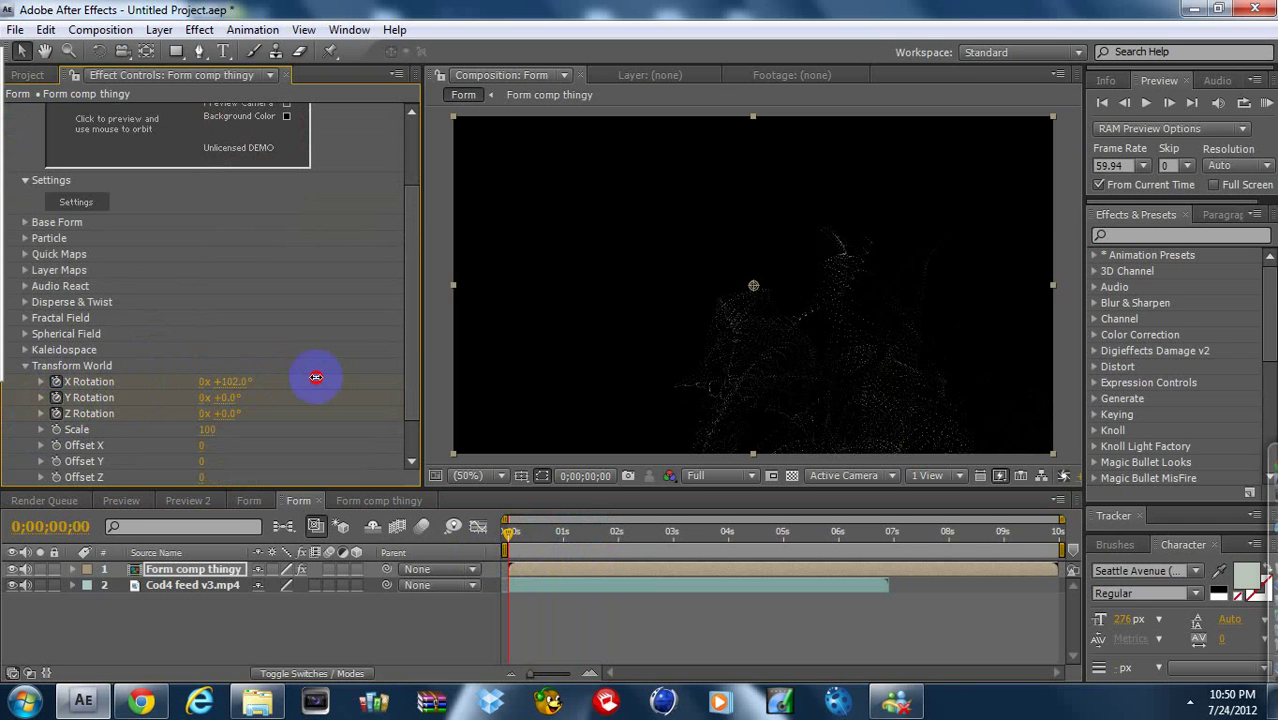
left_click_drag(316, 377, 330, 376)
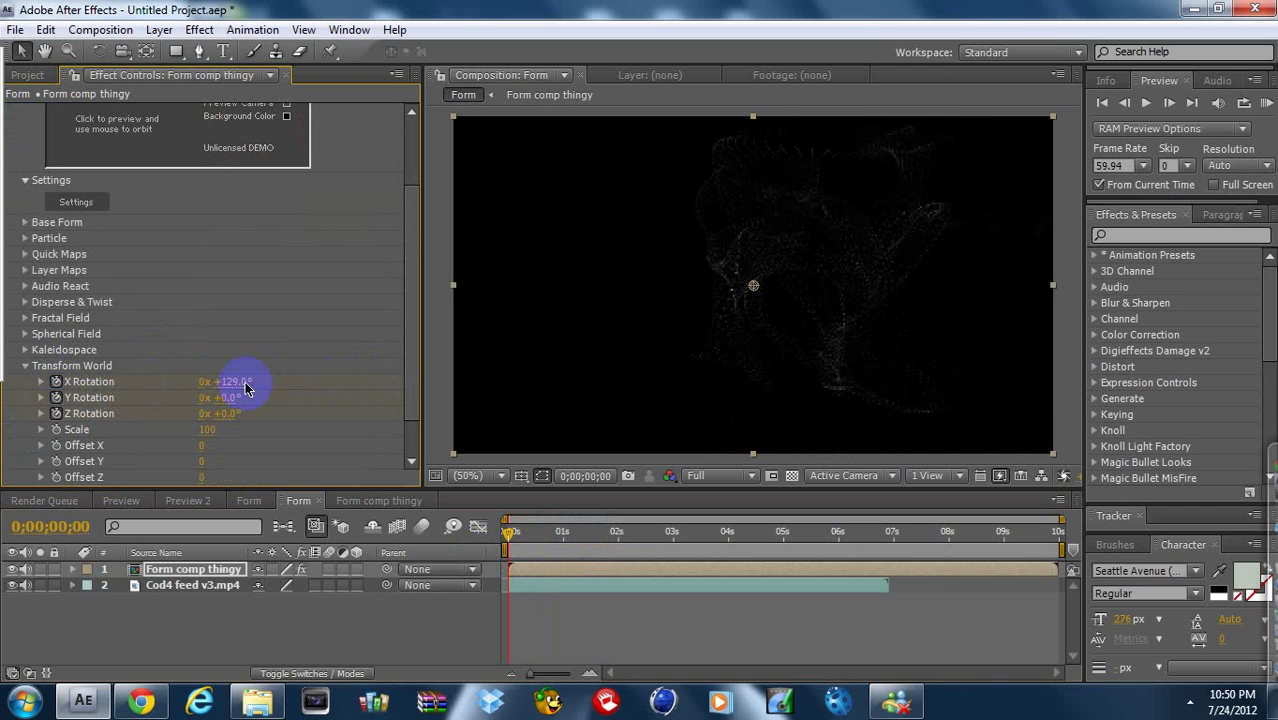
mouse_move(247, 389)
left_mouse_down()
mouse_move(205, 400)
mouse_move(224, 425)
mouse_move(363, 397)
left_mouse_up()
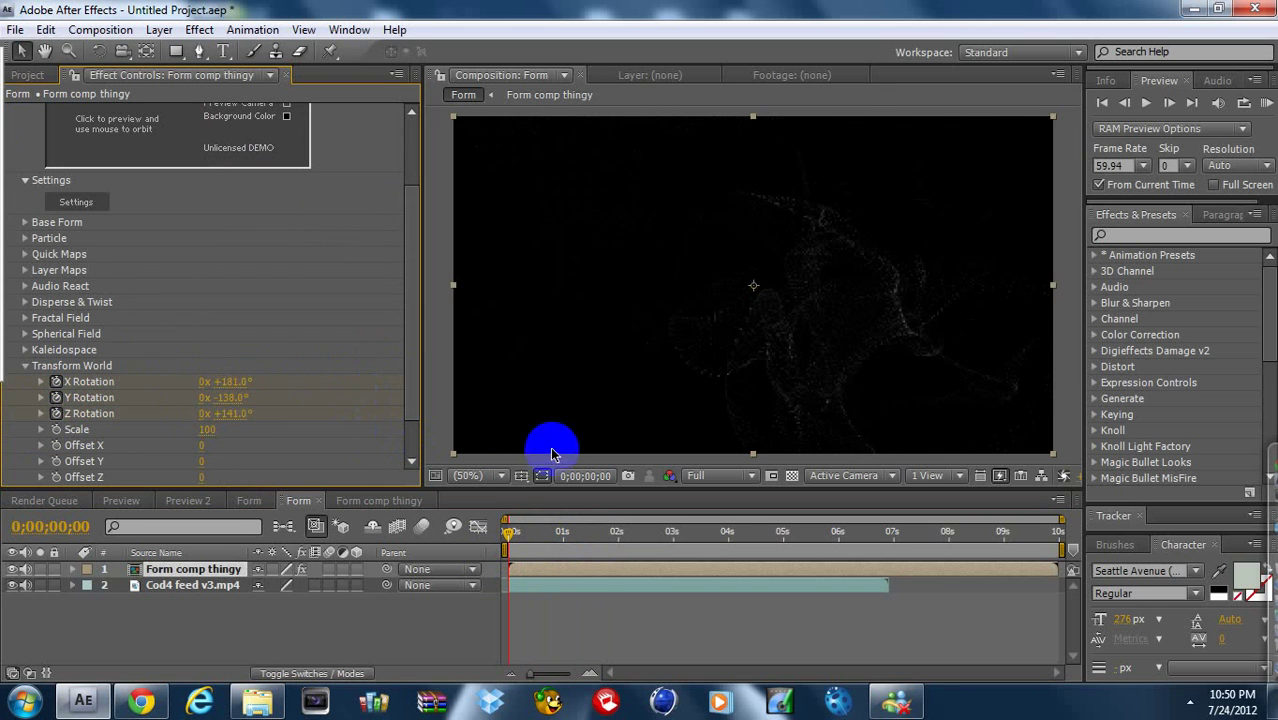
left_click(226, 413)
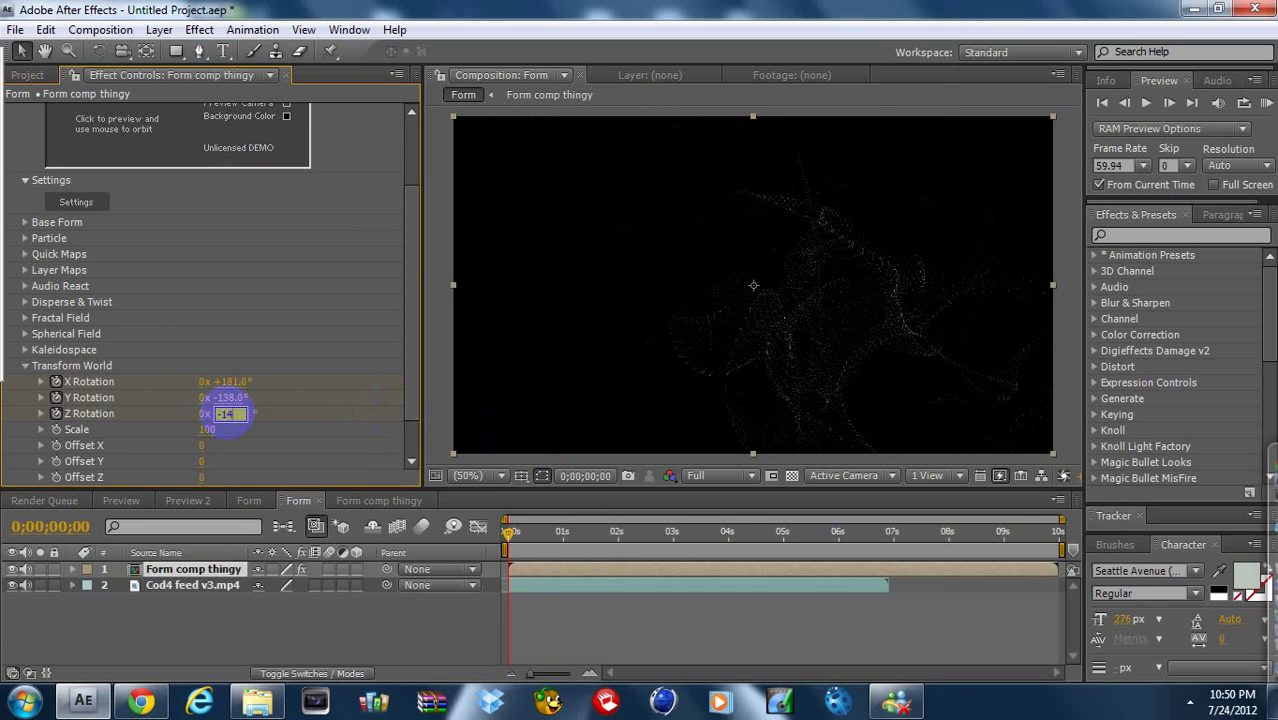
type("0x")
key("Return")
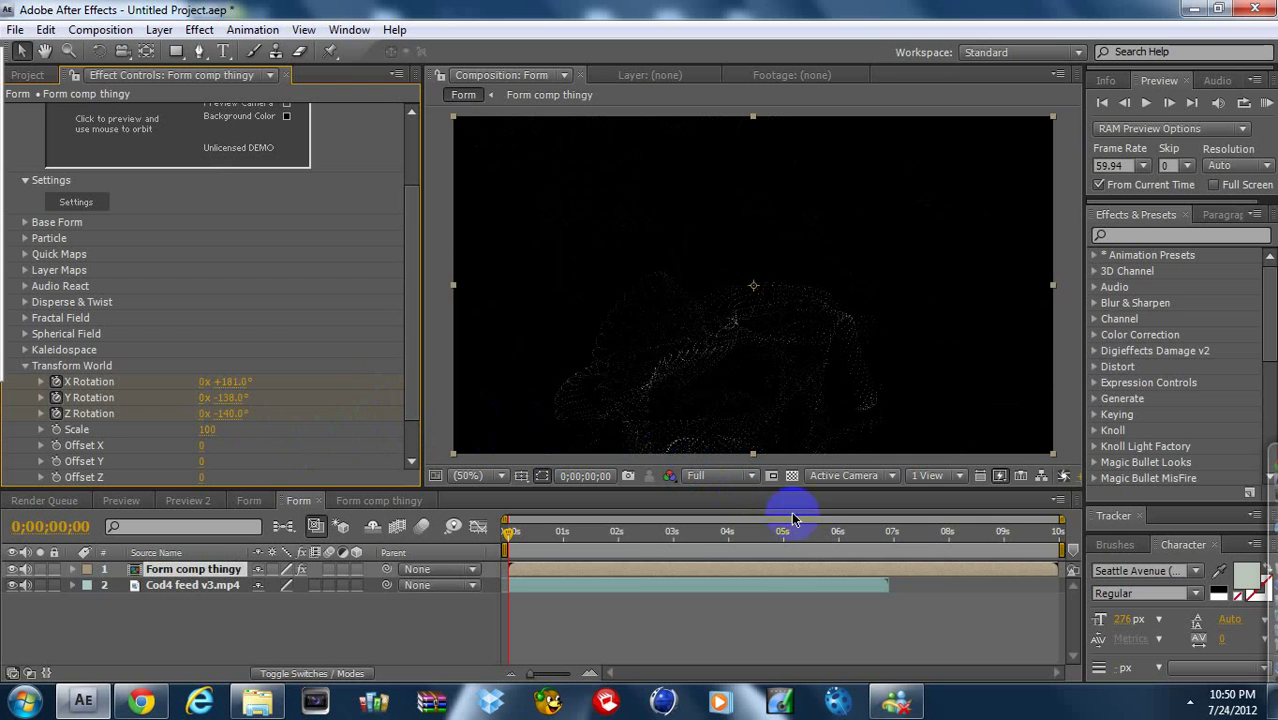
Set X, Y and Z rotation to 0 at two seconds and preview the swirl.
left_click(617, 544)
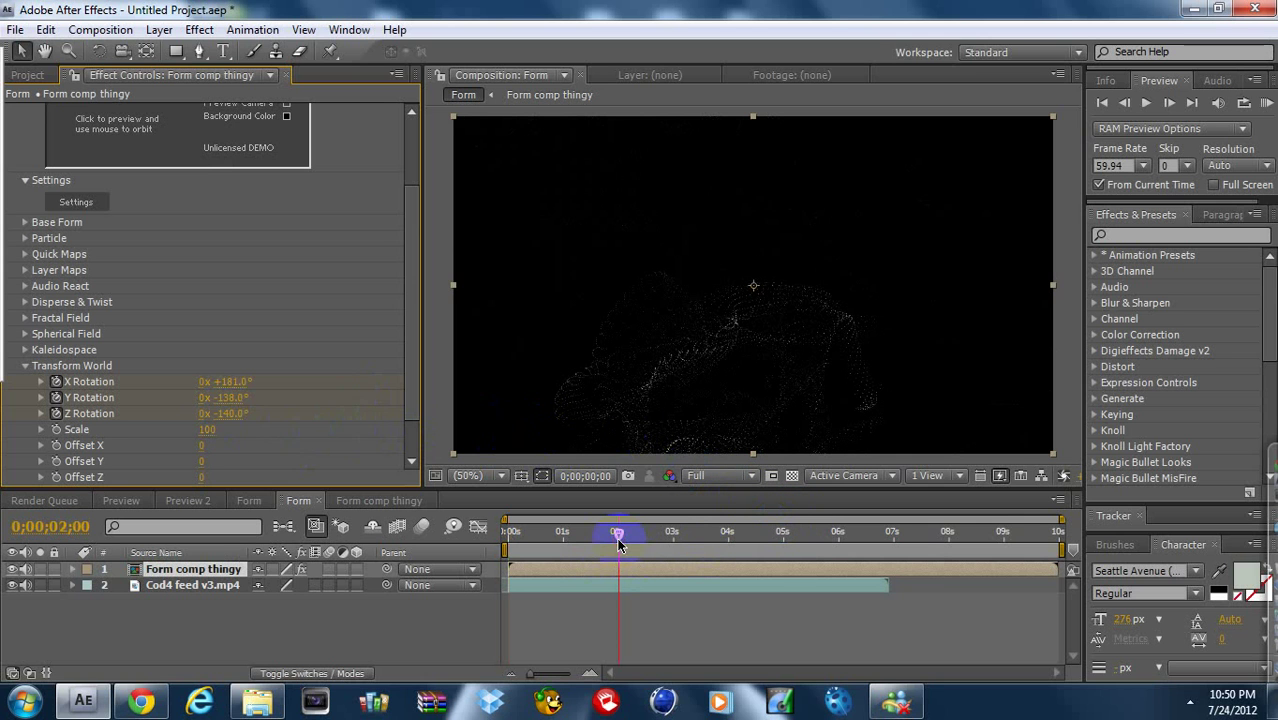
left_click(228, 381)
type("0")
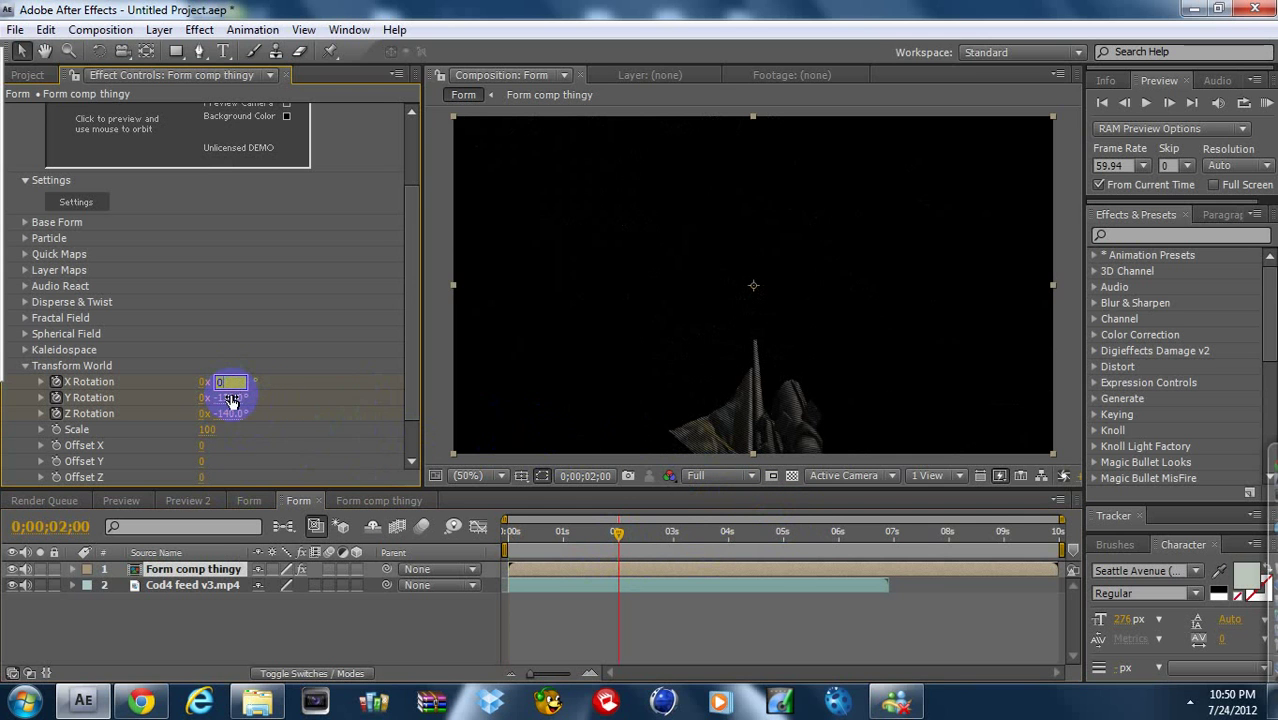
left_click(230, 398)
type("00")
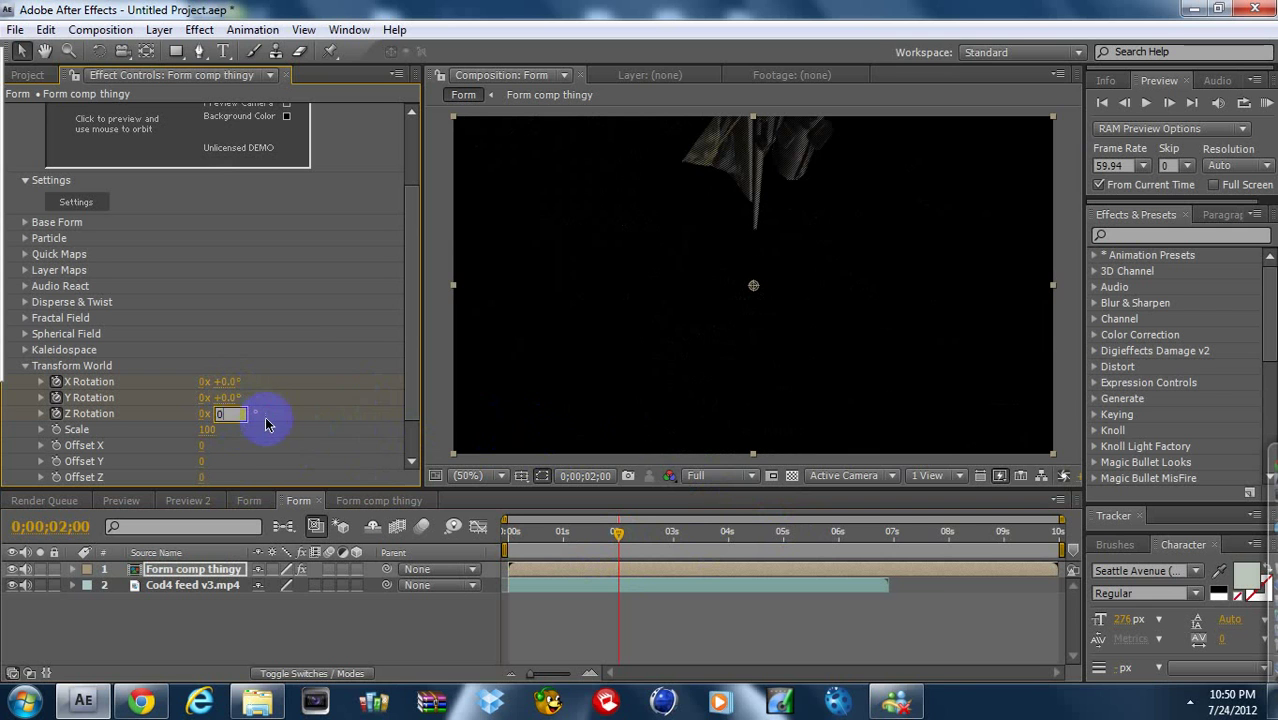
key("Return")
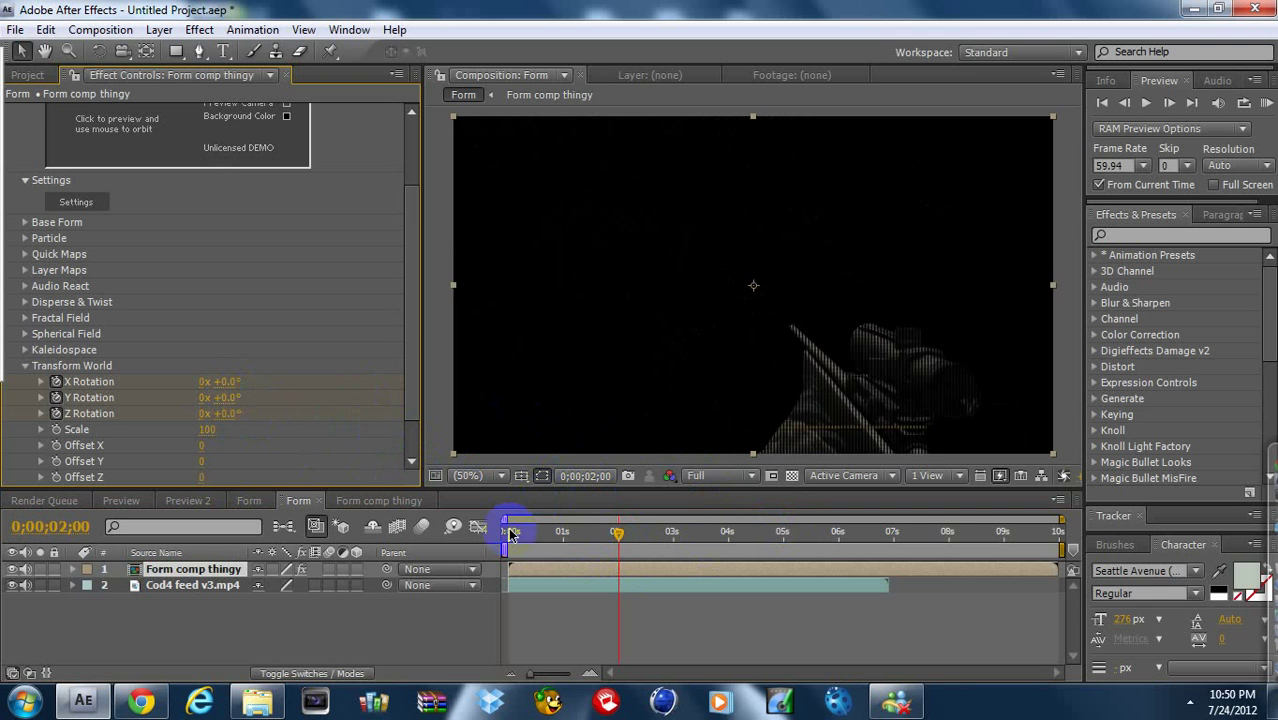
left_click(509, 533)
left_click_drag(509, 533, 619, 537)
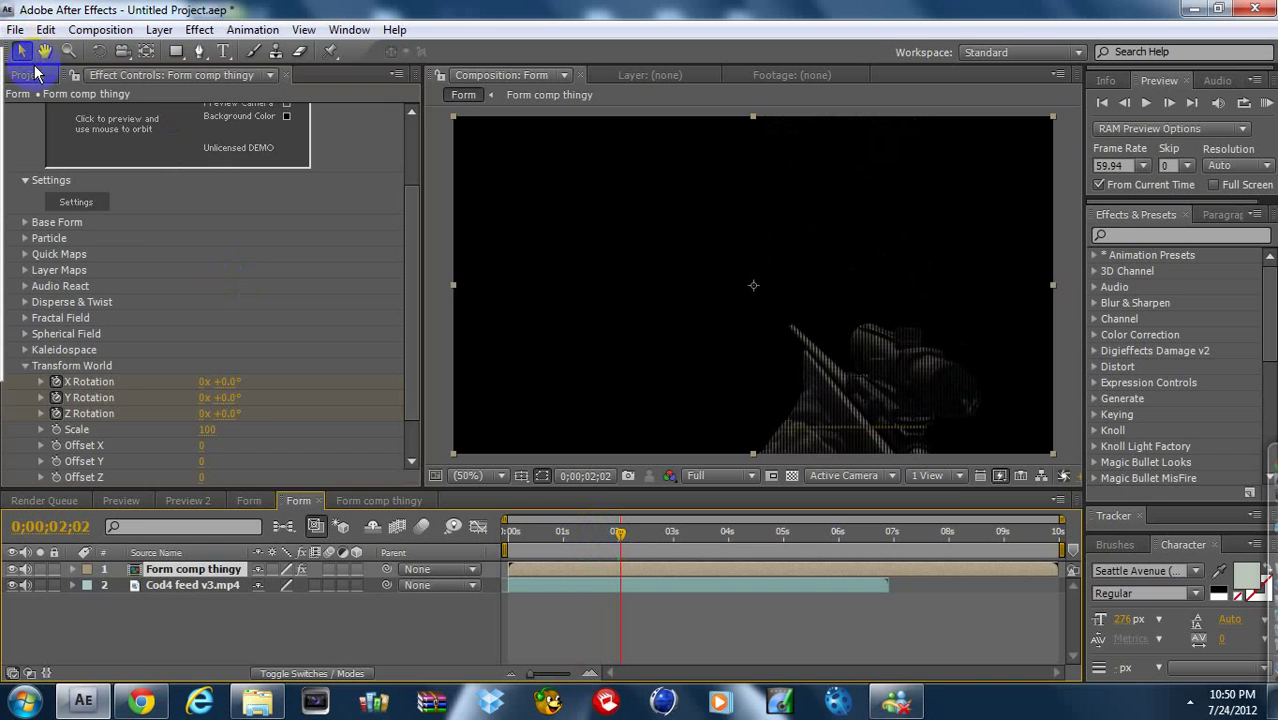
Move the Cod4 feed v3.mp4 layer above the Form comp thingy particle layer.
left_click(28, 75)
left_click(30, 421)
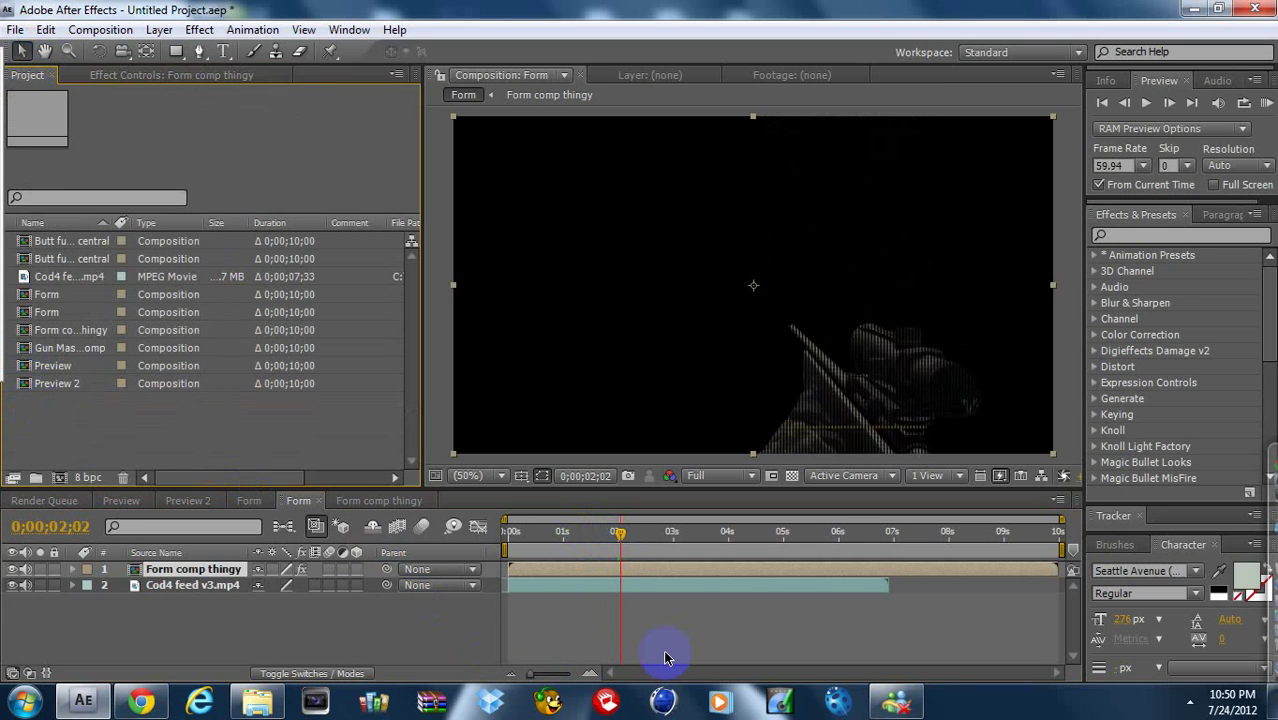
left_click(616, 572)
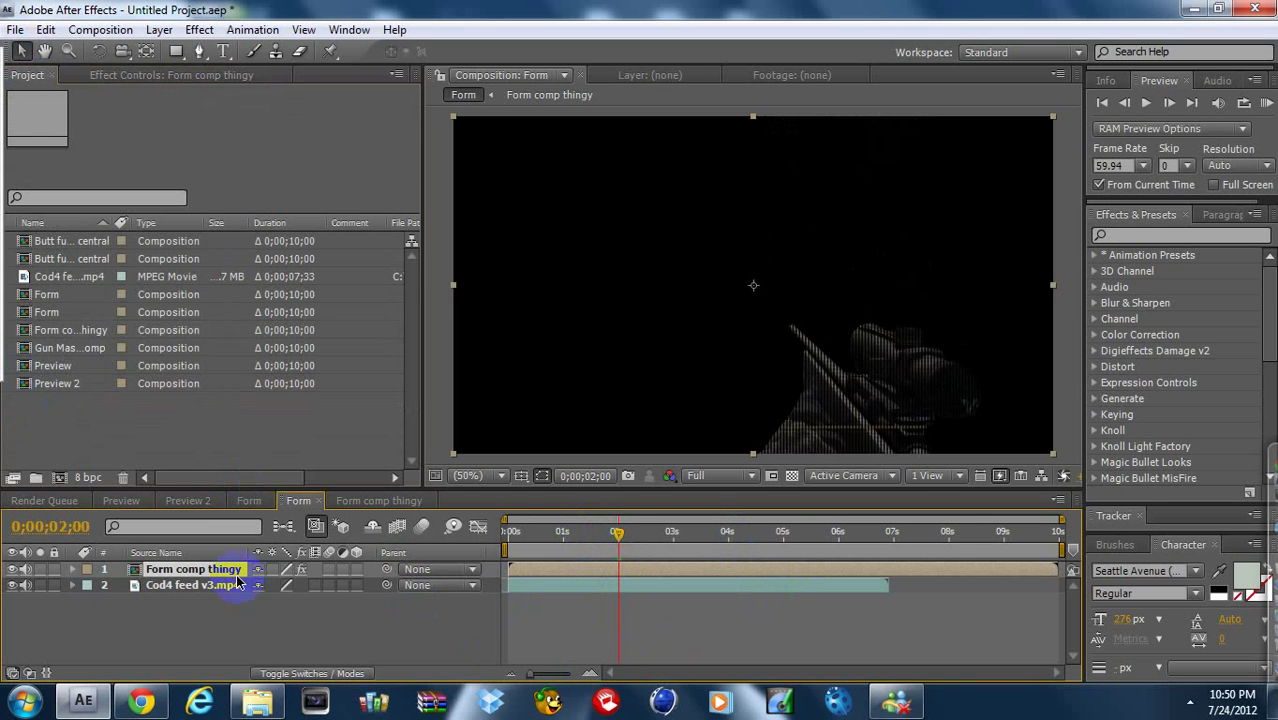
left_click(206, 583)
left_click_drag(208, 585, 200, 570)
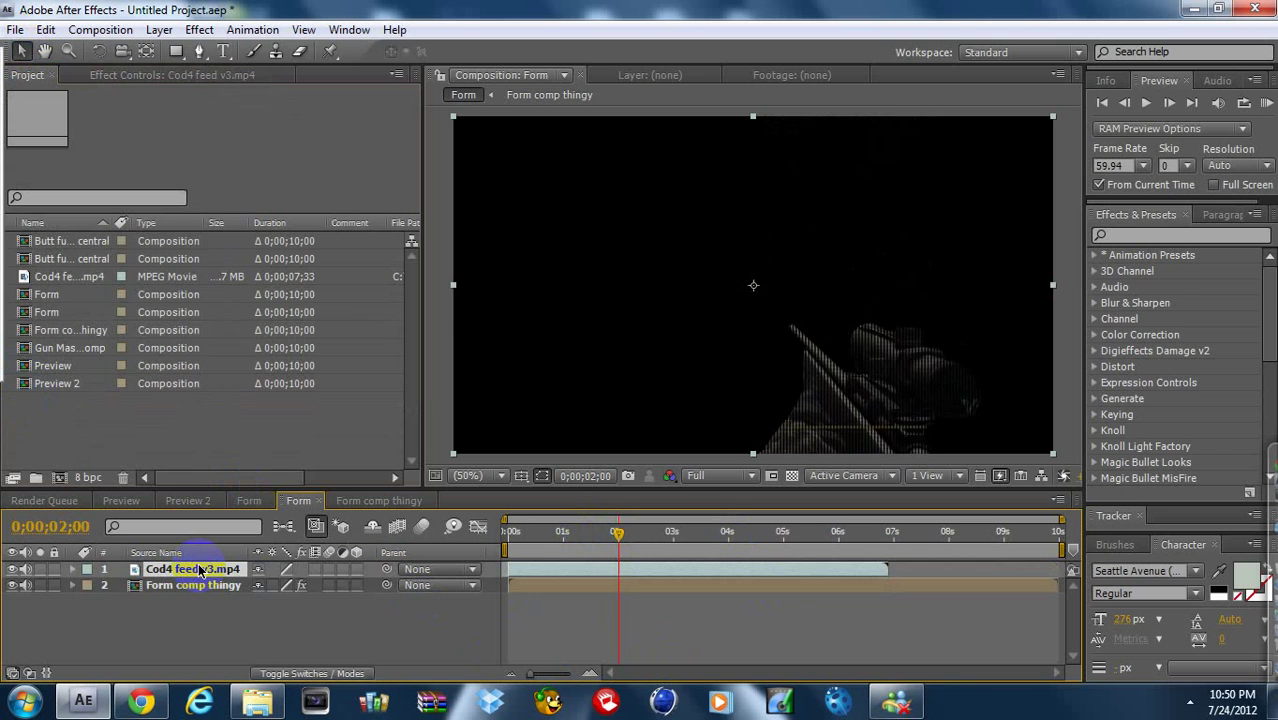
left_click(338, 583)
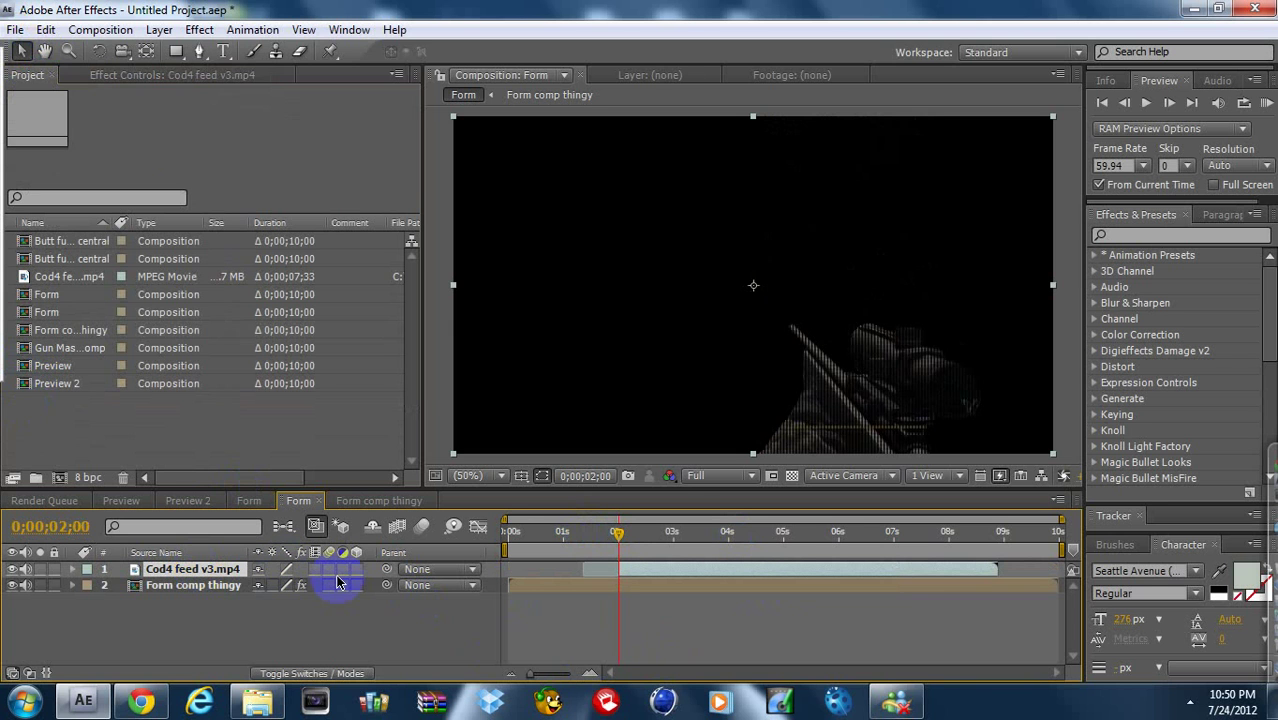
Keyframe the footage opacity from 0% at 2s to 100% a few frames later.
key("t")
left_click(121, 585)
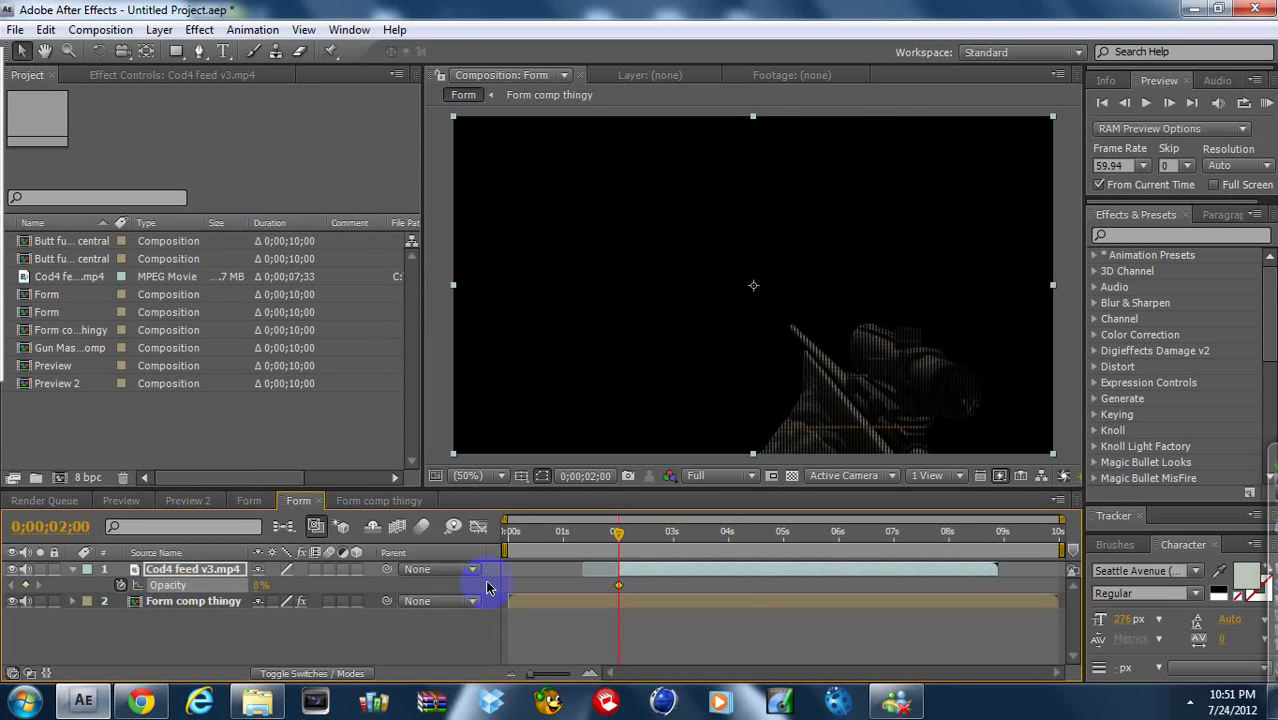
key("Page_Down")
key("Page_Down")
key("Page_Down")
key("Page_Down")
key("Page_Down")
key("Page_Down")
key("Page_Down")
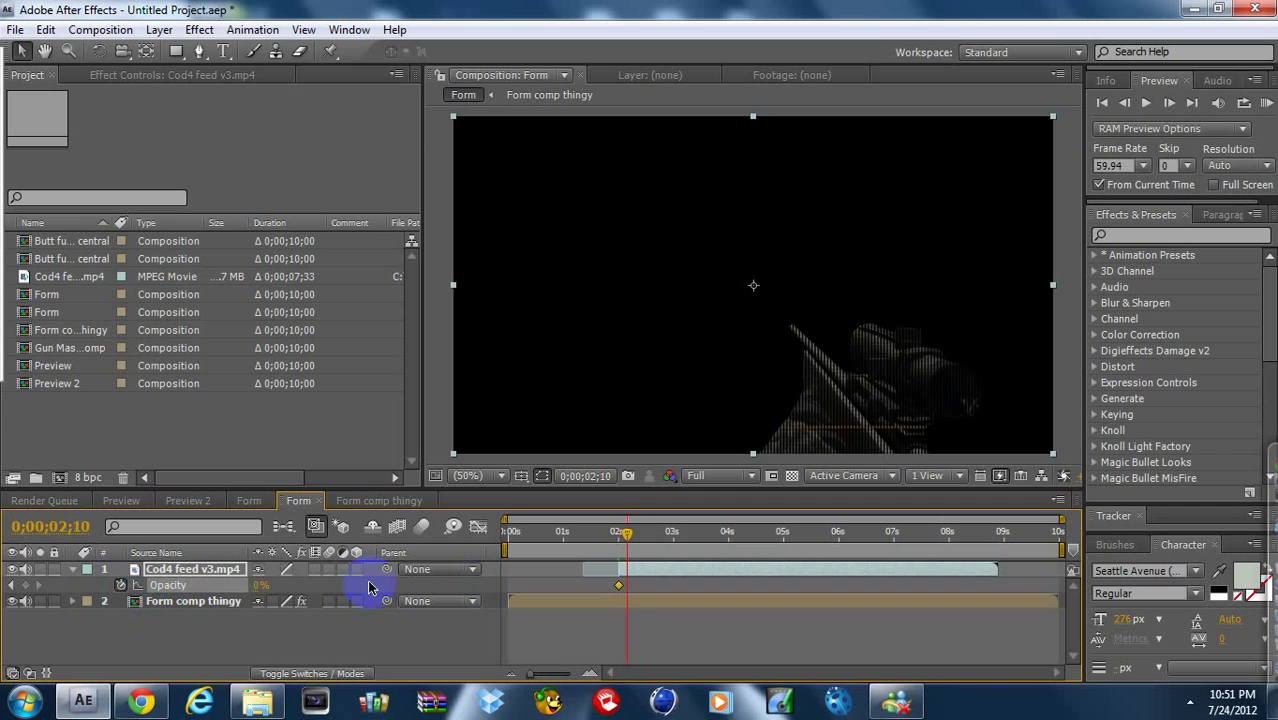
left_click(257, 588)
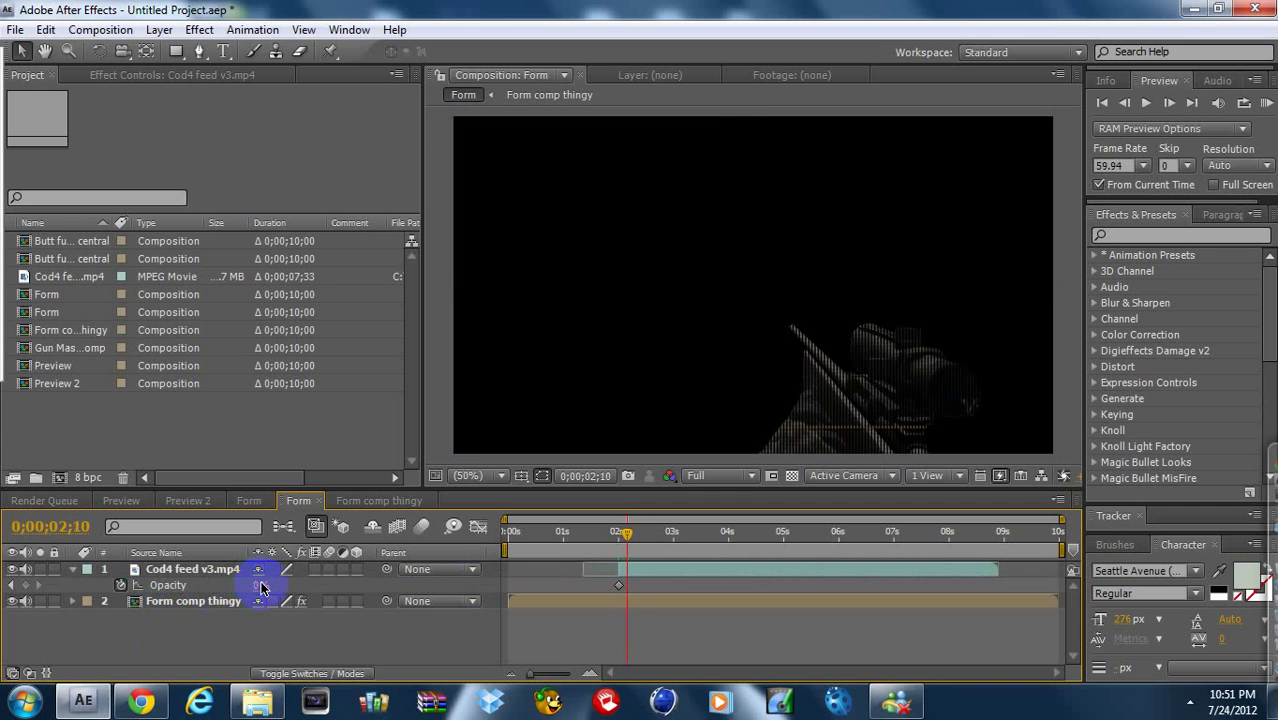
left_click(257, 588)
type("100")
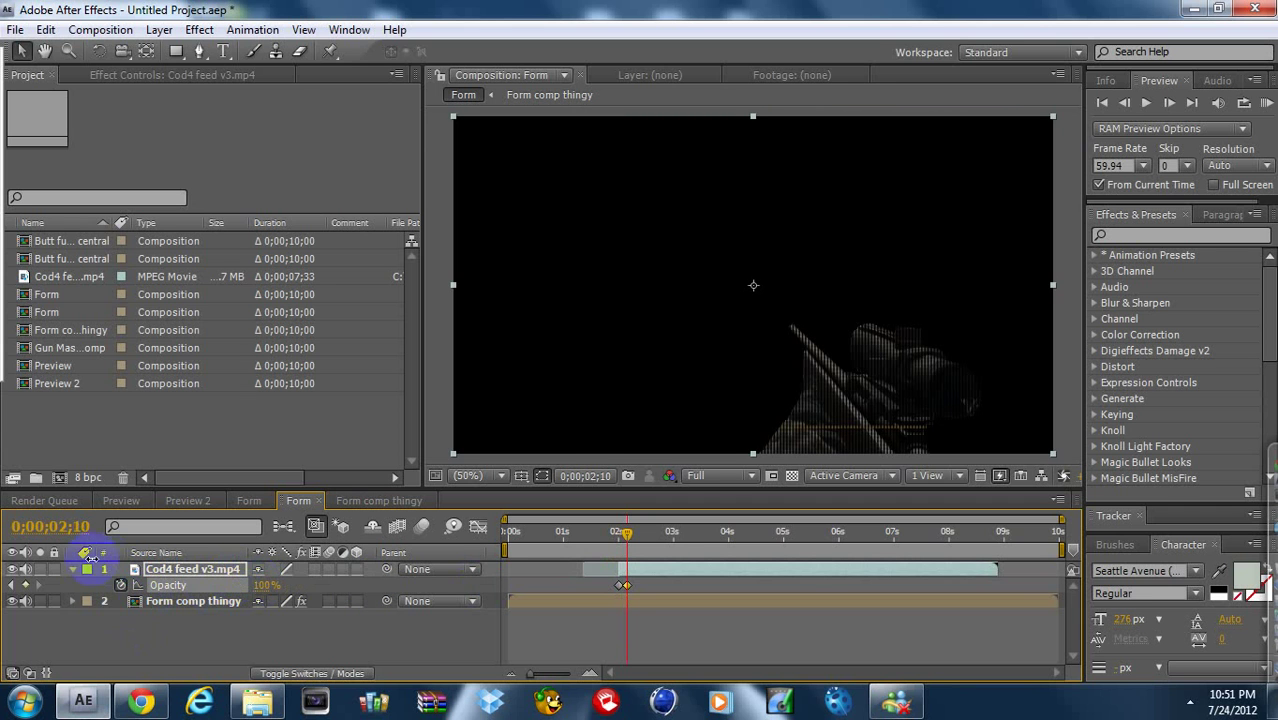
left_click(71, 572)
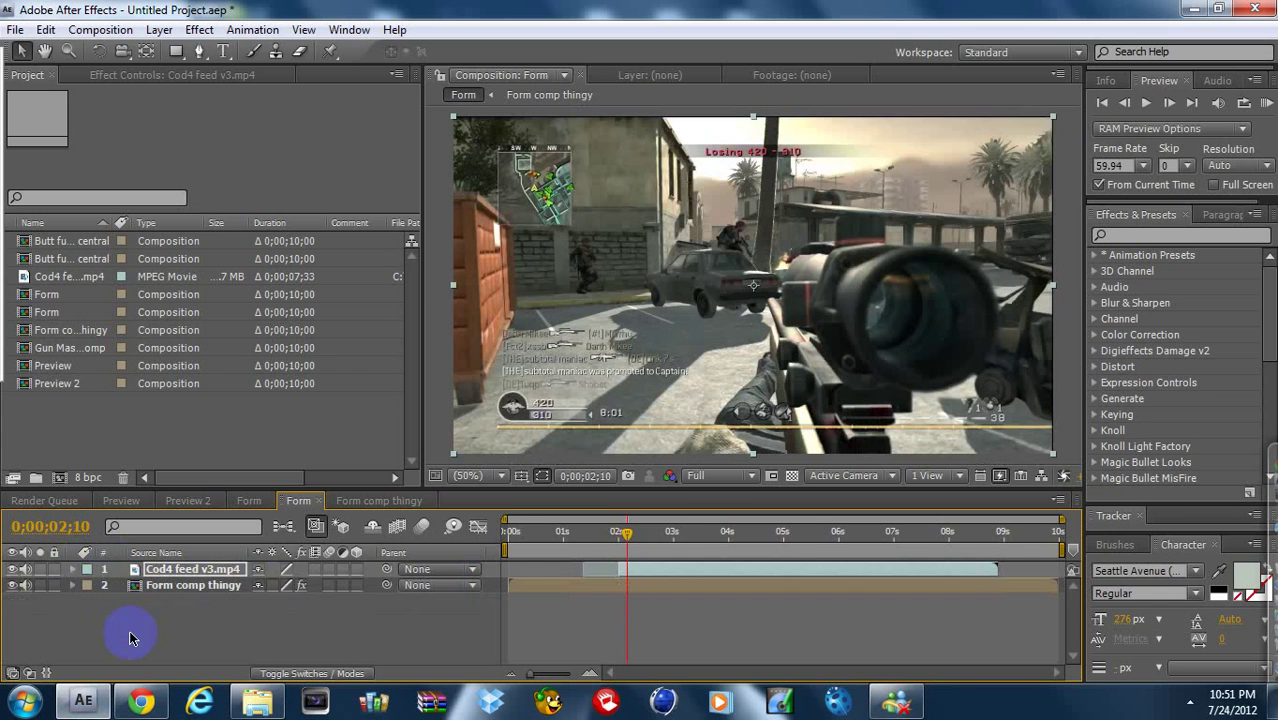
left_click(128, 630)
left_click(508, 532)
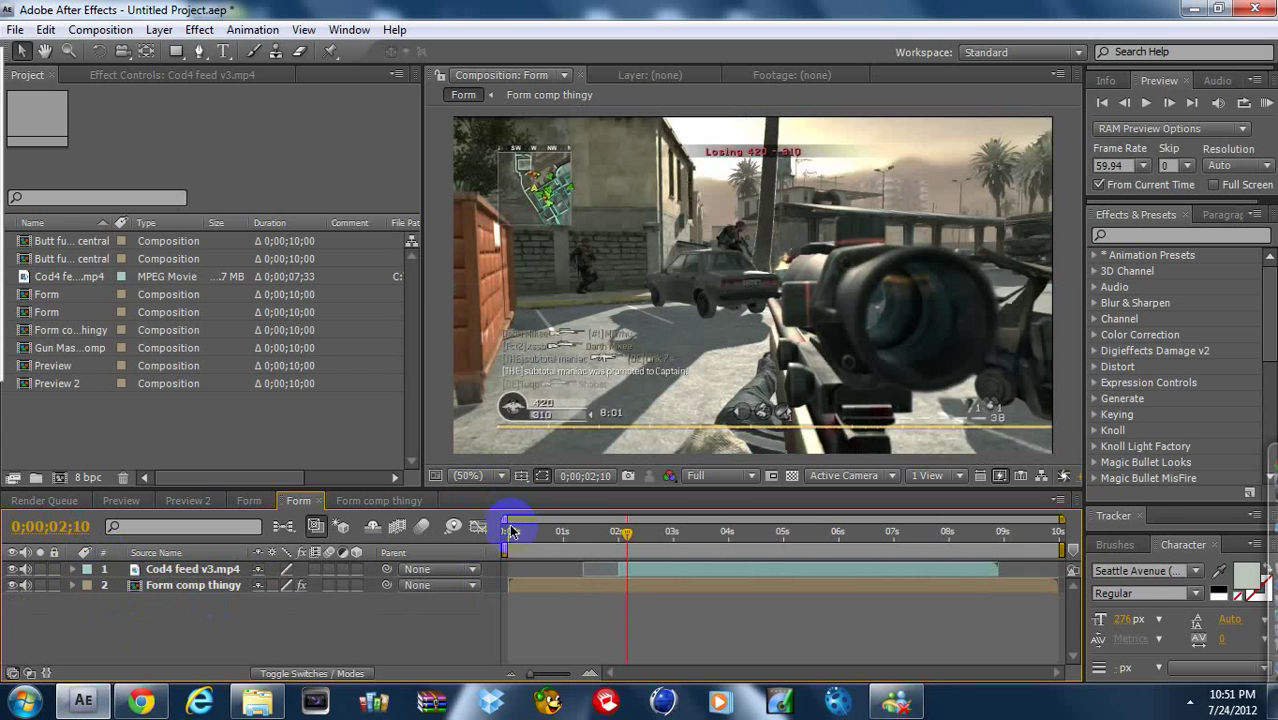
mouse_move(507, 533)
left_mouse_down()
mouse_move(665, 533)
mouse_move(505, 548)
left_mouse_up()
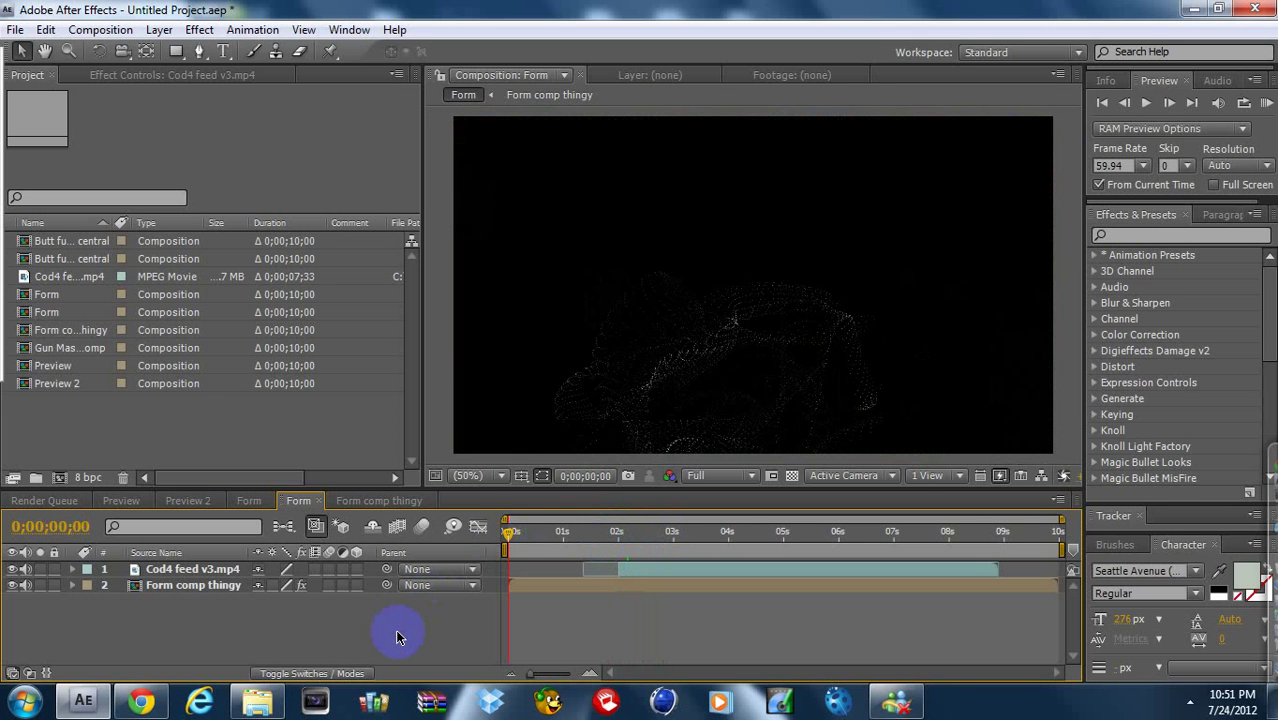